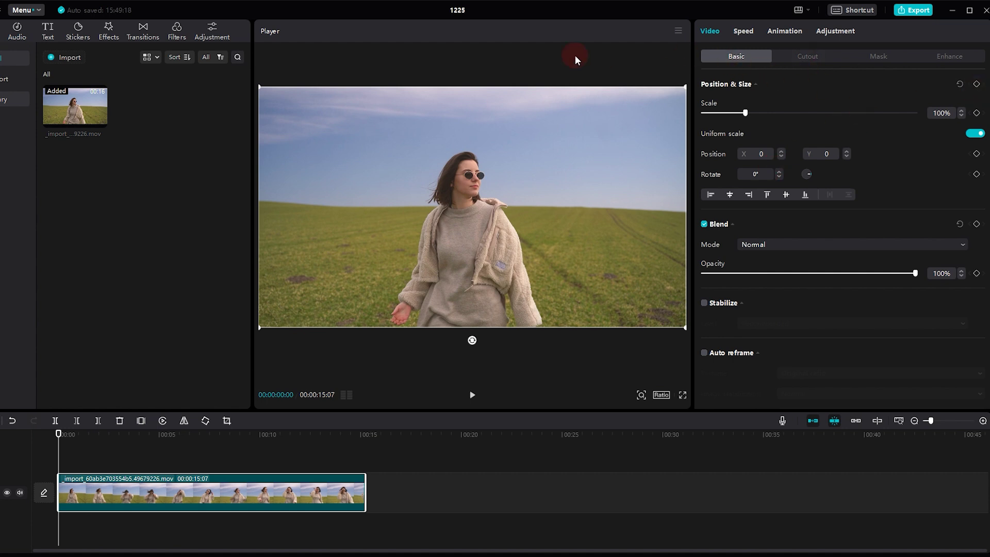
- Open the clip's basic colour adjustments and shift the temperature towards the warm side
{"action": "left_click", "coordinate": [835, 31]}
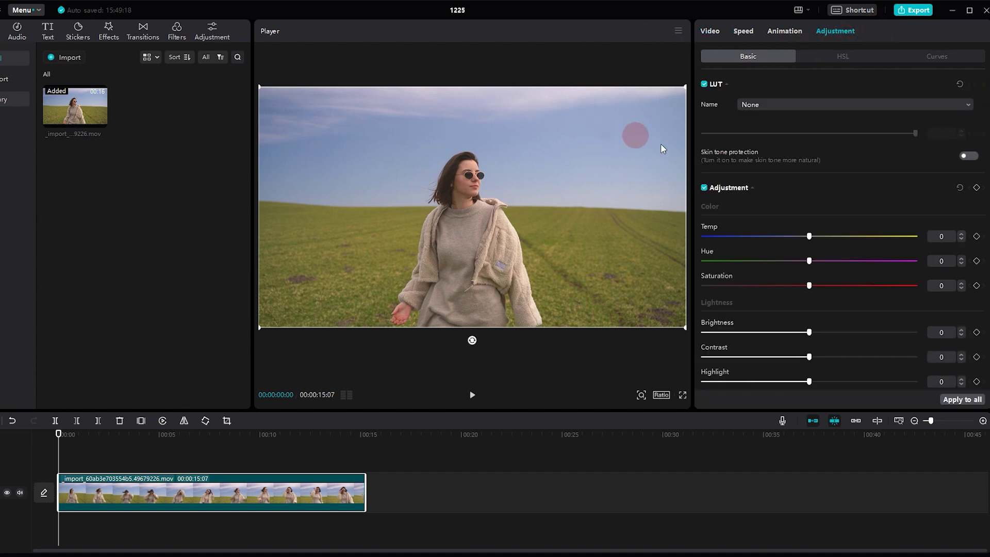
{"action": "left_click", "coordinate": [796, 109]}
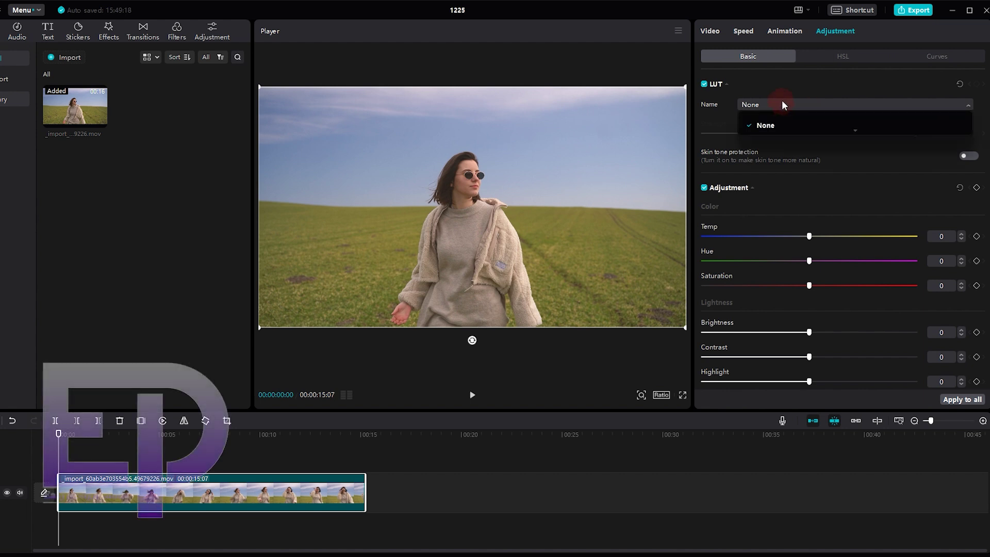
{"action": "left_click", "coordinate": [782, 101]}
{"action": "scroll", "coordinate": [876, 186], "scroll_direction": "down", "scroll_amount": 3}
{"action": "left_click", "coordinate": [837, 243]}
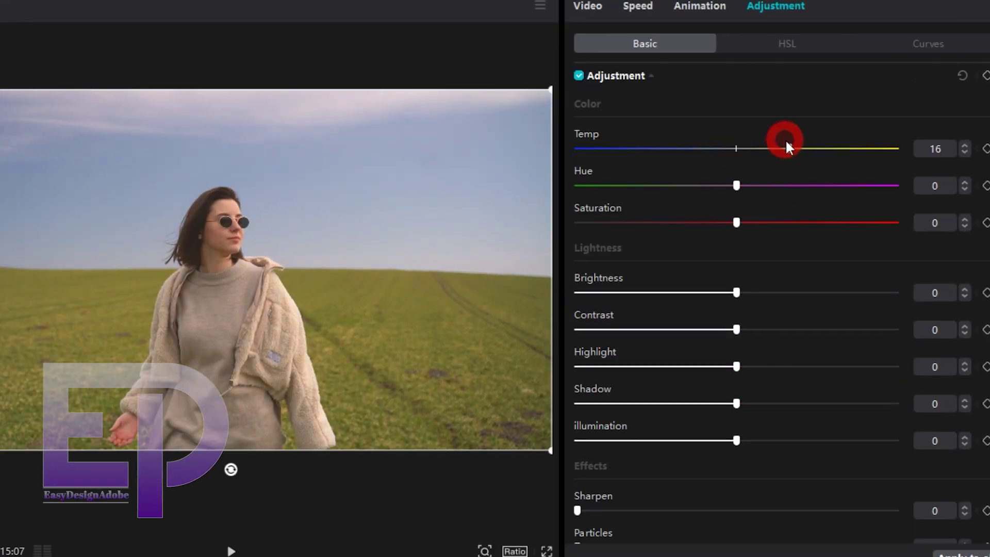
- Lower the clip's contrast and slightly raise its highlight and shadow, leaving illumination neutral
{"action": "left_click_drag", "start_coordinate": [736, 329], "coordinate": [699, 330]}
{"action": "mouse_move", "coordinate": [736, 367]}
{"action": "left_mouse_down"}
{"action": "mouse_move", "coordinate": [764, 364]}
{"action": "mouse_move", "coordinate": [747, 367]}
{"action": "left_mouse_up"}
{"action": "left_click_drag", "start_coordinate": [736, 404], "coordinate": [755, 404]}
{"action": "left_click_drag", "start_coordinate": [771, 441], "coordinate": [736, 441]}
- In HSL, set red to hue about 17 and saturation 51, boost orange saturation, and set green to hue about -9 and saturation 62
{"action": "scroll", "coordinate": [706, 456], "scroll_direction": "up", "scroll_amount": 3}
{"action": "left_click", "coordinate": [772, 52]}
{"action": "left_click", "coordinate": [810, 188]}
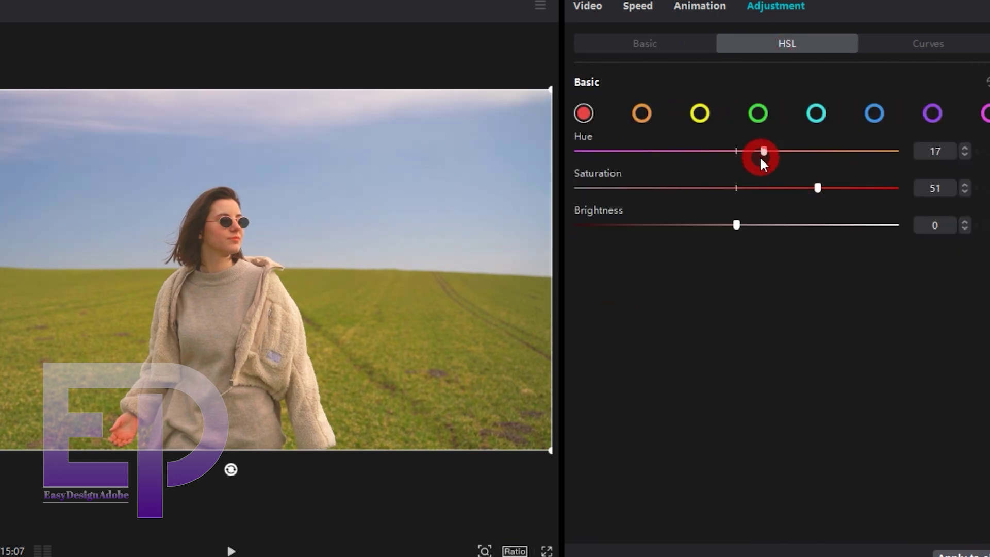
{"action": "left_click", "coordinate": [641, 113]}
{"action": "left_click", "coordinate": [822, 189]}
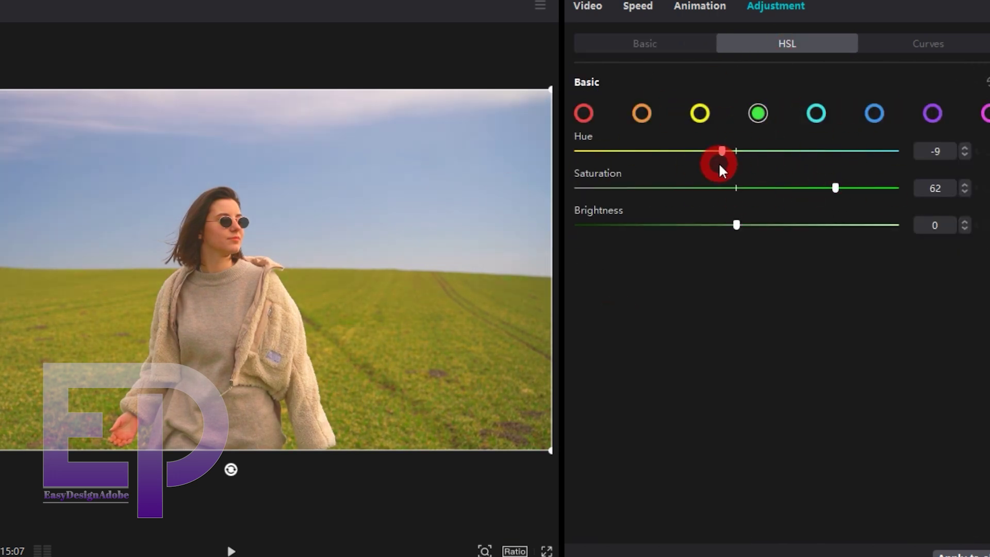
- Raise the saturation of the HSL blue range and lower its hue and brightness
{"action": "left_click", "coordinate": [814, 113]}
{"action": "left_click", "coordinate": [874, 113]}
{"action": "left_click_drag", "start_coordinate": [736, 188], "coordinate": [818, 189]}
{"action": "left_click_drag", "start_coordinate": [736, 151], "coordinate": [685, 151]}
{"action": "left_click_drag", "start_coordinate": [736, 224], "coordinate": [694, 222]}
{"action": "left_click", "coordinate": [932, 112]}
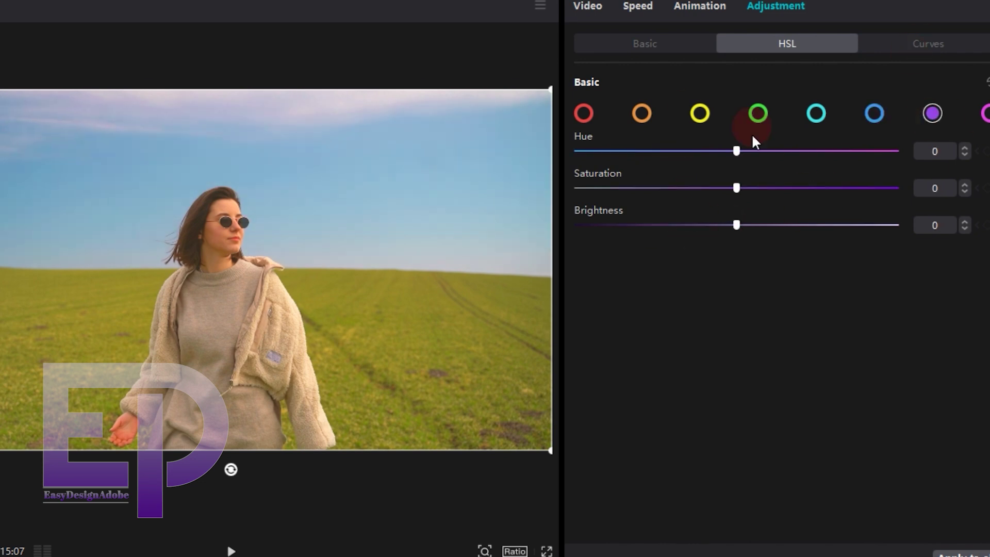
{"action": "left_click", "coordinate": [815, 113]}
- Raise the black point of the clip's blue colour curve and lower its white point
{"action": "left_click", "coordinate": [638, 146]}
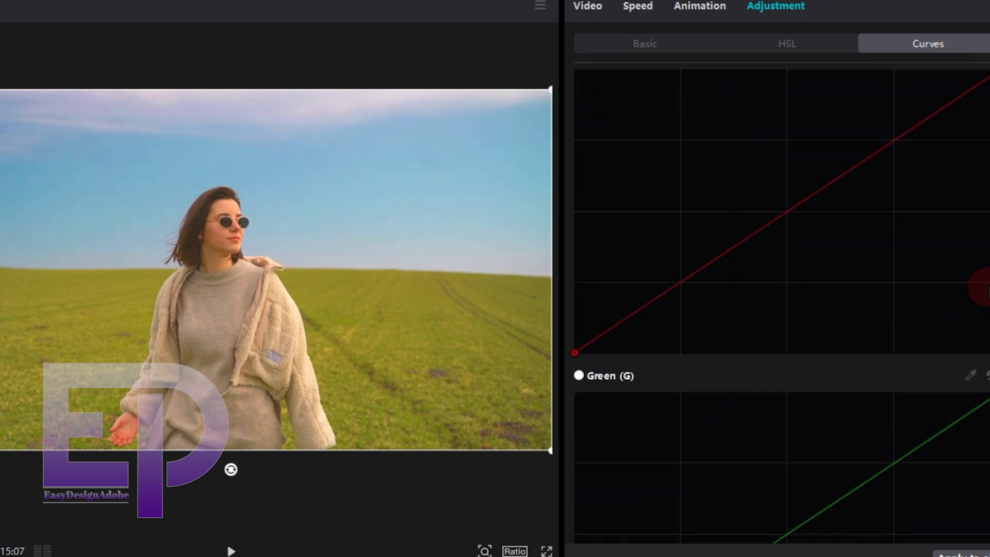
{"action": "scroll", "coordinate": [778, 288], "scroll_direction": "down", "scroll_amount": 5}
{"action": "left_click_drag", "start_coordinate": [574, 494], "coordinate": [563, 438]}
{"action": "scroll", "coordinate": [578, 454], "scroll_direction": "up", "scroll_amount": 4}
{"action": "left_click_drag", "start_coordinate": [989, 153], "coordinate": [989, 199]}
{"action": "scroll", "coordinate": [987, 175], "scroll_direction": "up", "scroll_amount": 5}
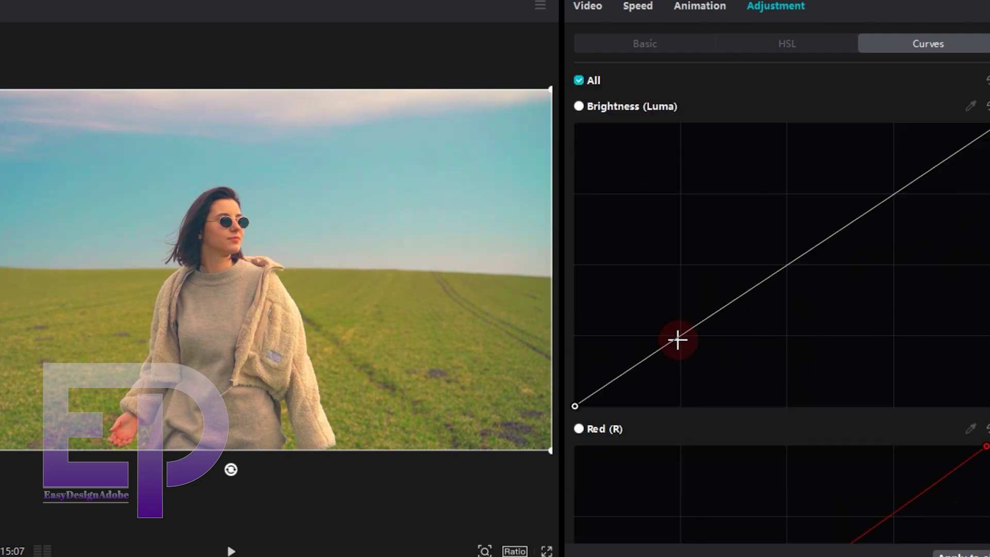
- Add shadow, midtone and highlight points to the Brightness (Luma) curve and shape them into a gentle S-curve
{"action": "left_click", "coordinate": [689, 342]}
{"action": "left_click", "coordinate": [791, 263]}
{"action": "left_click", "coordinate": [895, 194]}
{"action": "left_click", "coordinate": [572, 398]}
{"action": "left_click_drag", "start_coordinate": [572, 397], "coordinate": [894, 184]}
{"action": "mouse_move", "coordinate": [683, 336]}
{"action": "left_mouse_down"}
{"action": "mouse_move", "coordinate": [672, 330]}
{"action": "mouse_move", "coordinate": [680, 345]}
{"action": "left_mouse_up"}
{"action": "left_click_drag", "start_coordinate": [790, 262], "coordinate": [799, 278]}
{"action": "left_click_drag", "start_coordinate": [895, 184], "coordinate": [912, 199]}
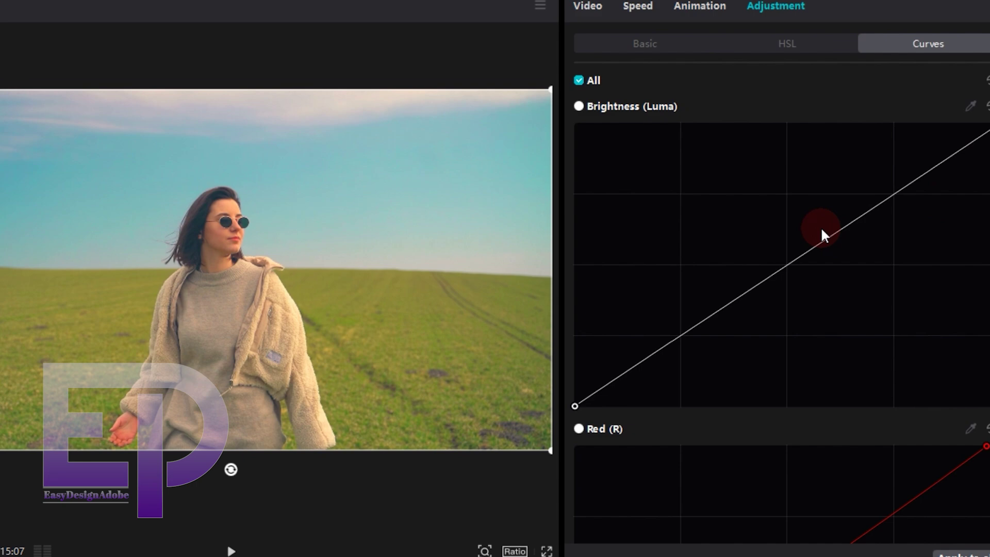
{"action": "left_click", "coordinate": [802, 254]}
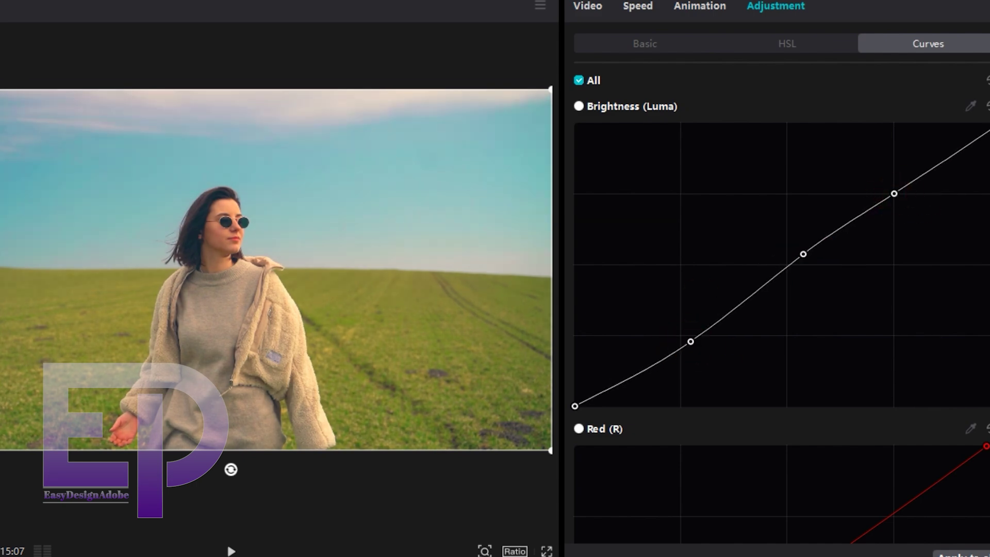
{"action": "left_click", "coordinate": [894, 192]}
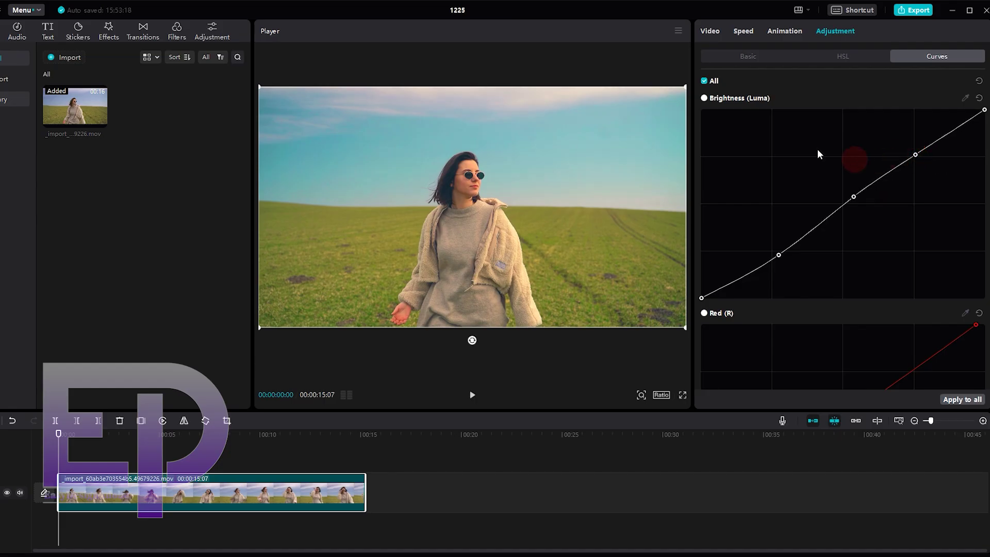
- Place an ungraded copy of the media clip on a track above the graded one and toggle its visibility to compare
{"action": "left_click", "coordinate": [710, 32]}
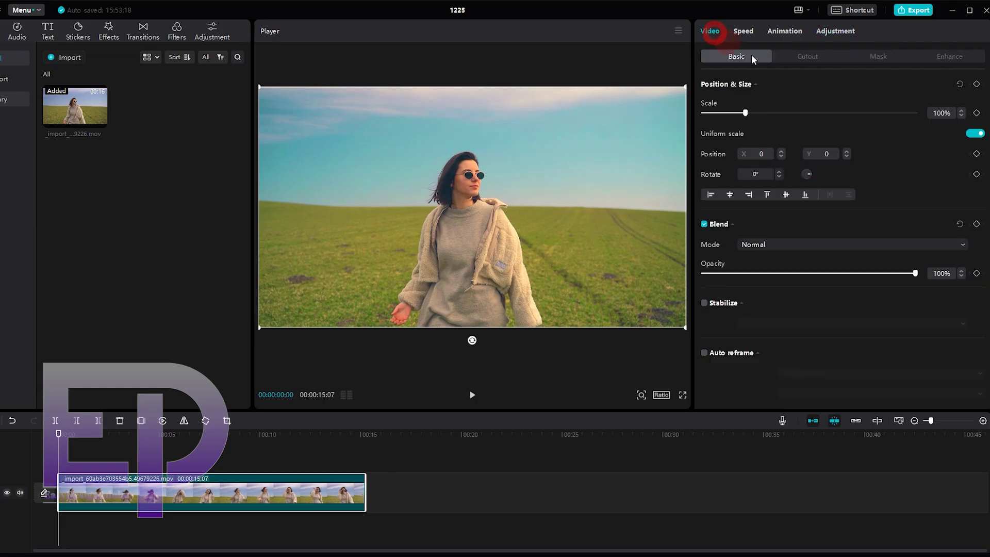
{"action": "left_click_drag", "start_coordinate": [76, 108], "coordinate": [77, 453]}
{"action": "left_click", "coordinate": [8, 479]}
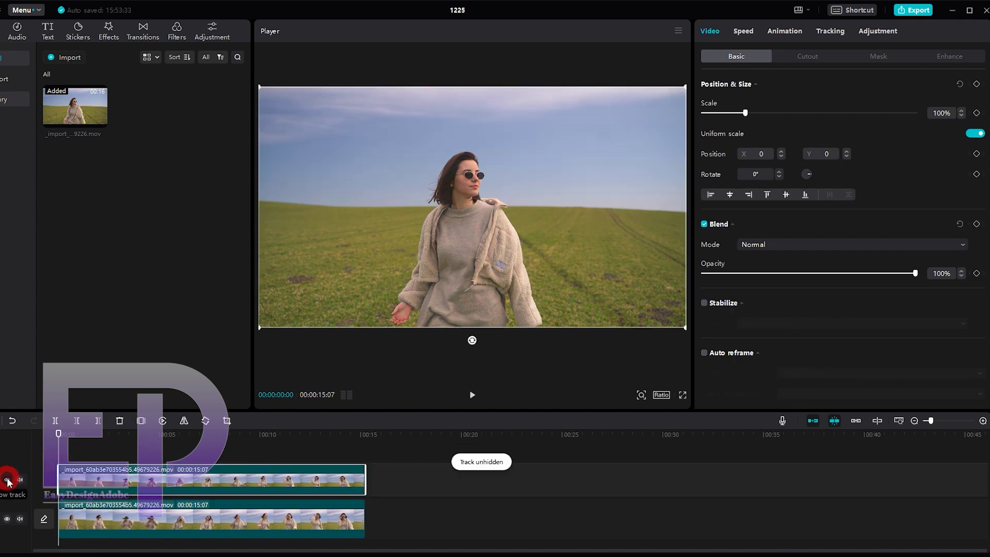
{"action": "left_click", "coordinate": [8, 481]}
{"action": "left_click", "coordinate": [8, 480]}
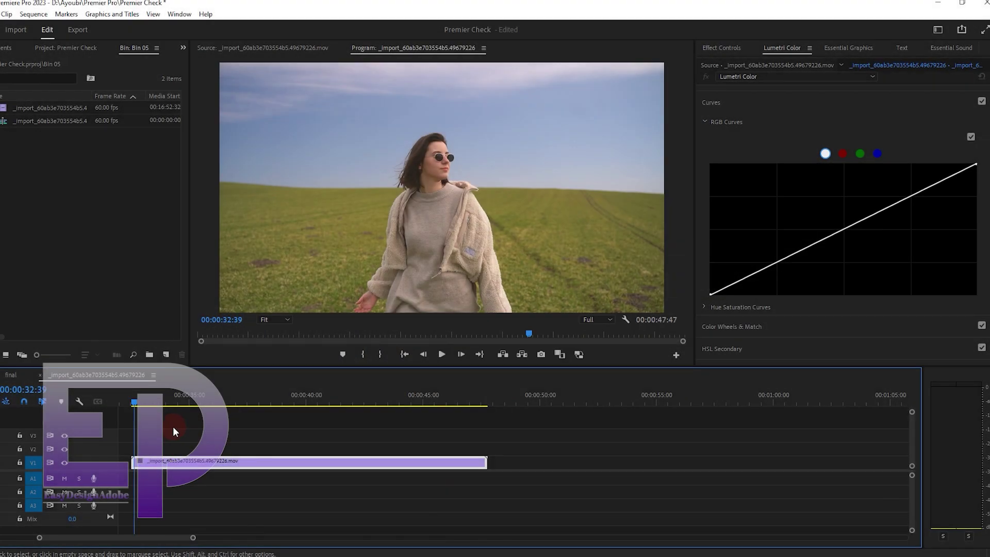
- Switch to Premiere Pro, display Lumetri Color for the timeline clip and expand its RGB Curves
{"action": "left_click_drag", "start_coordinate": [228, 401], "coordinate": [146, 407]}
{"action": "left_click", "coordinate": [179, 13]}
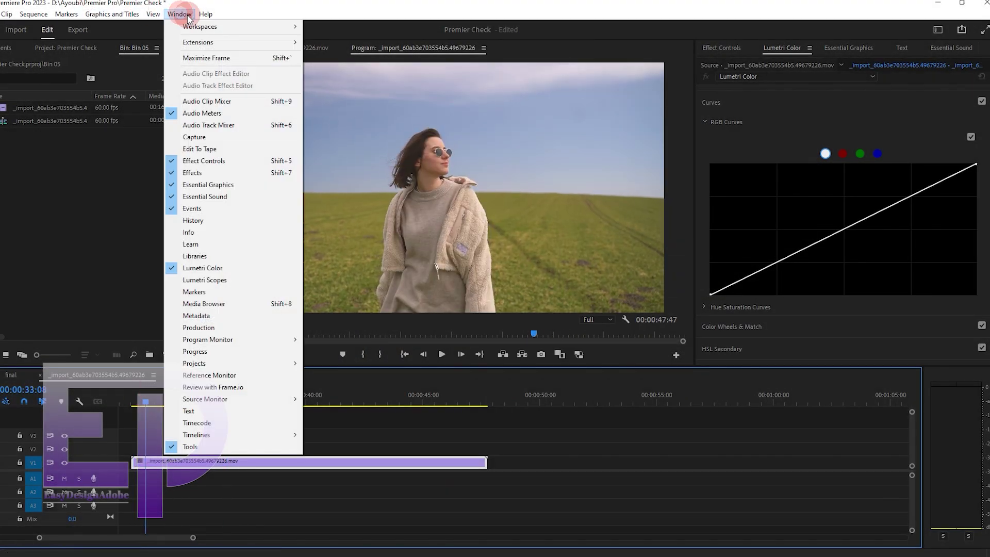
{"action": "left_click", "coordinate": [199, 268]}
{"action": "left_click", "coordinate": [782, 48]}
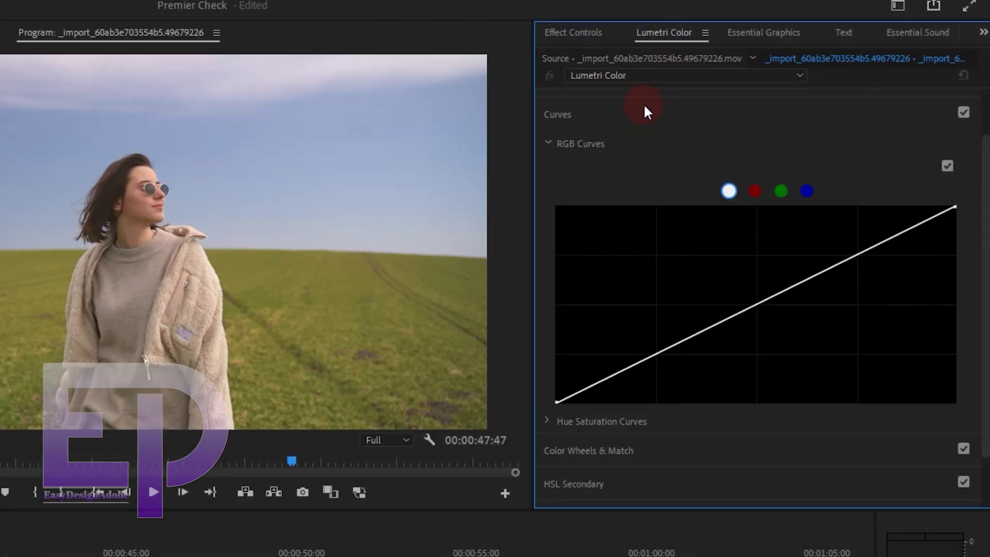
{"action": "left_click", "coordinate": [767, 102]}
{"action": "left_click", "coordinate": [741, 76]}
{"action": "left_click", "coordinate": [608, 103]}
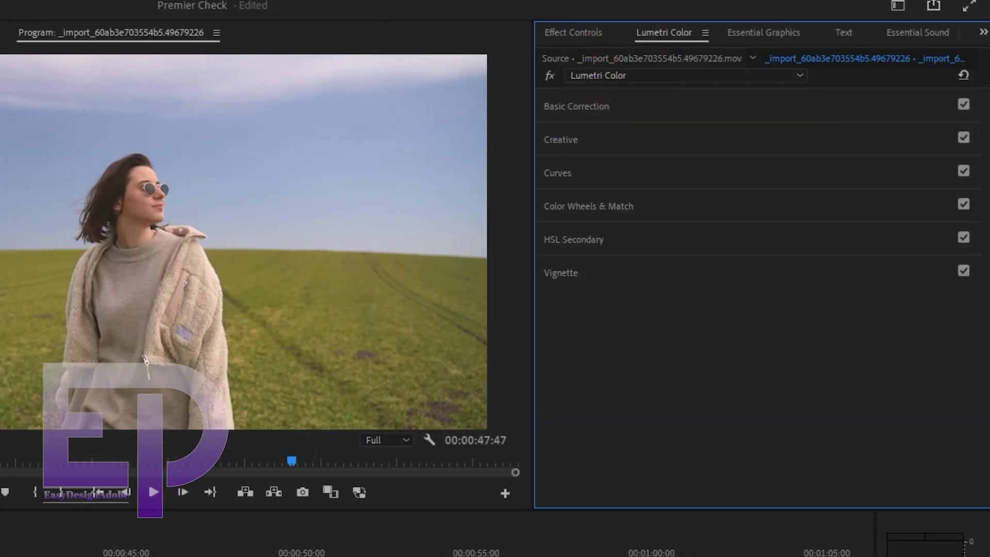
{"action": "left_click", "coordinate": [593, 173]}
{"action": "scroll", "coordinate": [846, 220], "scroll_direction": "down", "scroll_amount": 2}
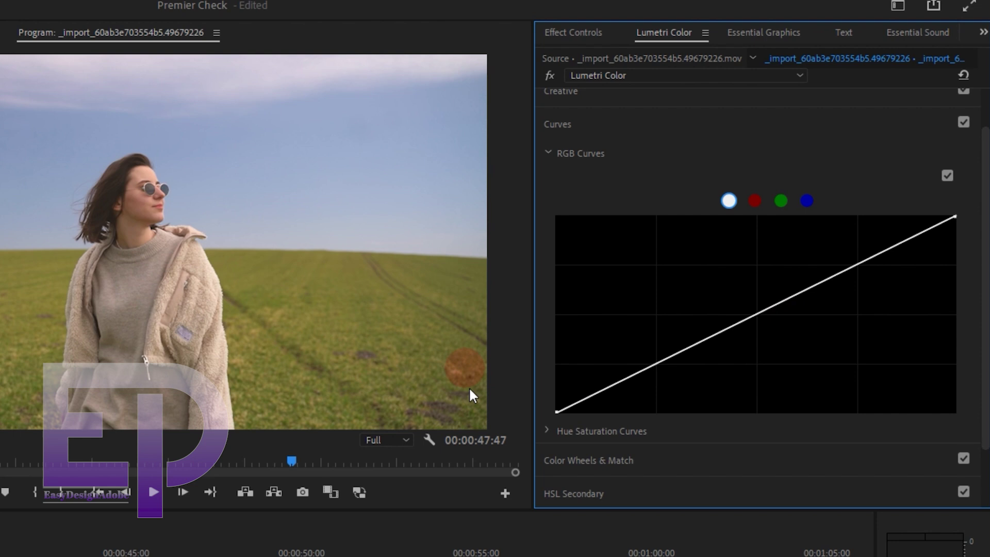
- Add three control points to the white RGB curve at its quarter, middle and three-quarter grid intersections
{"action": "left_click", "coordinate": [656, 365]}
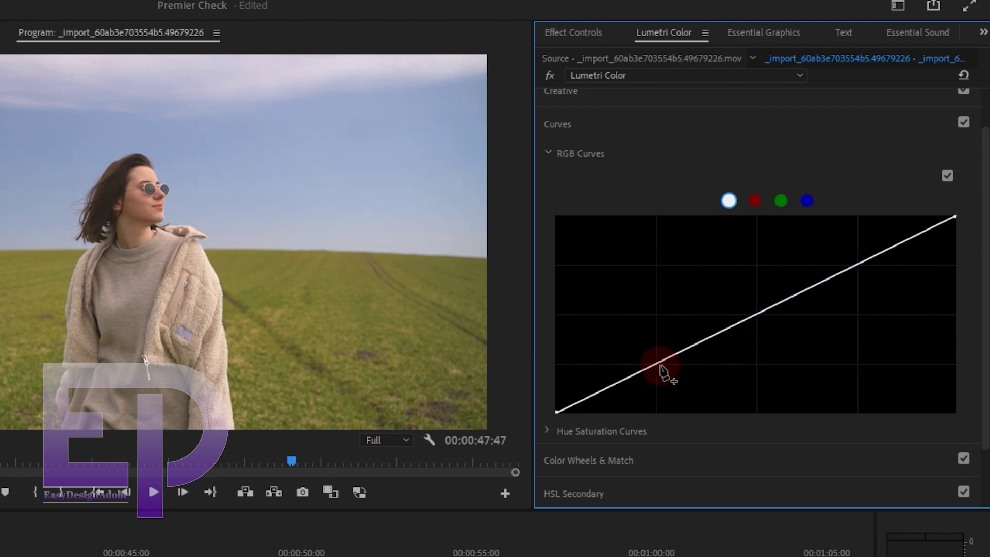
{"action": "left_click", "coordinate": [757, 313]}
{"action": "left_click", "coordinate": [858, 266]}
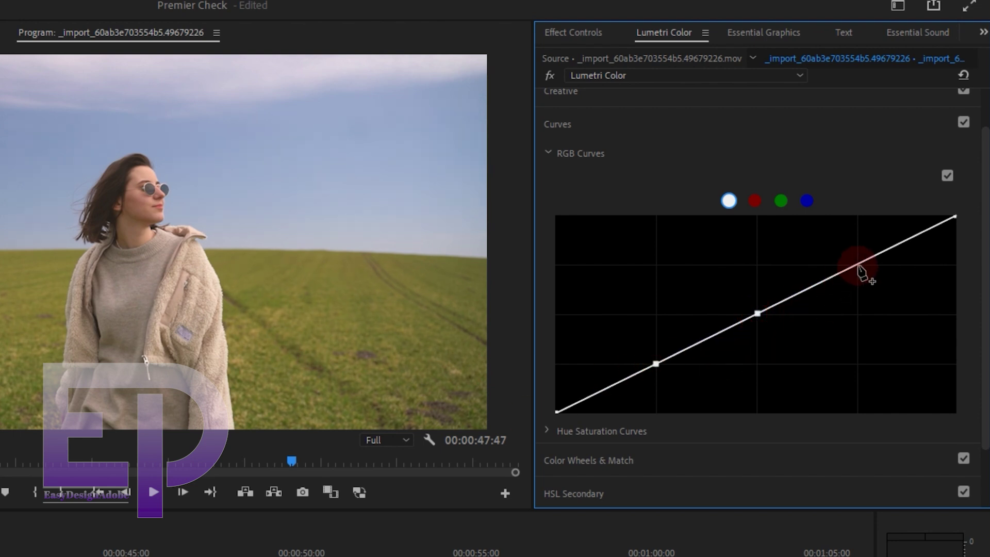
{"action": "left_click", "coordinate": [857, 266], "text": "ctrl"}
{"action": "left_click", "coordinate": [858, 265]}
{"action": "left_click", "coordinate": [858, 265], "text": "ctrl"}
{"action": "left_click", "coordinate": [857, 263]}
- Shape the white curve into a faded S-curve with lower shadows, raised highlights and midtones, a lowered white point and a raised black point
{"action": "left_click_drag", "start_coordinate": [656, 365], "coordinate": [666, 376]}
{"action": "left_click_drag", "start_coordinate": [857, 263], "coordinate": [854, 254]}
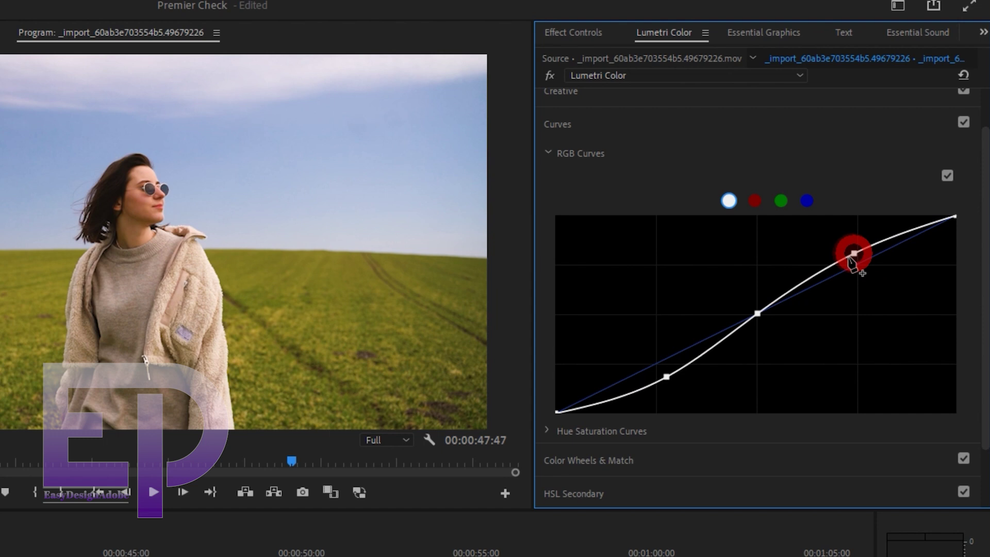
{"action": "left_click", "coordinate": [756, 313]}
{"action": "left_click_drag", "start_coordinate": [756, 314], "coordinate": [756, 308]}
{"action": "left_click_drag", "start_coordinate": [955, 216], "coordinate": [960, 227]}
{"action": "left_click_drag", "start_coordinate": [558, 412], "coordinate": [555, 406]}
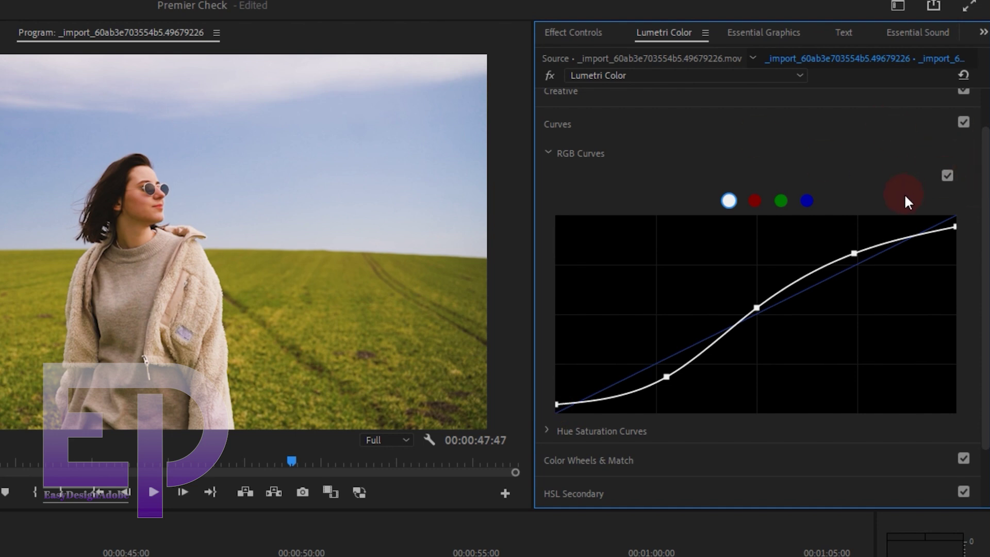
- Toggle the Curves correction off and on to compare the clip before and after
{"action": "left_click", "coordinate": [963, 122]}
{"action": "left_click", "coordinate": [963, 122]}
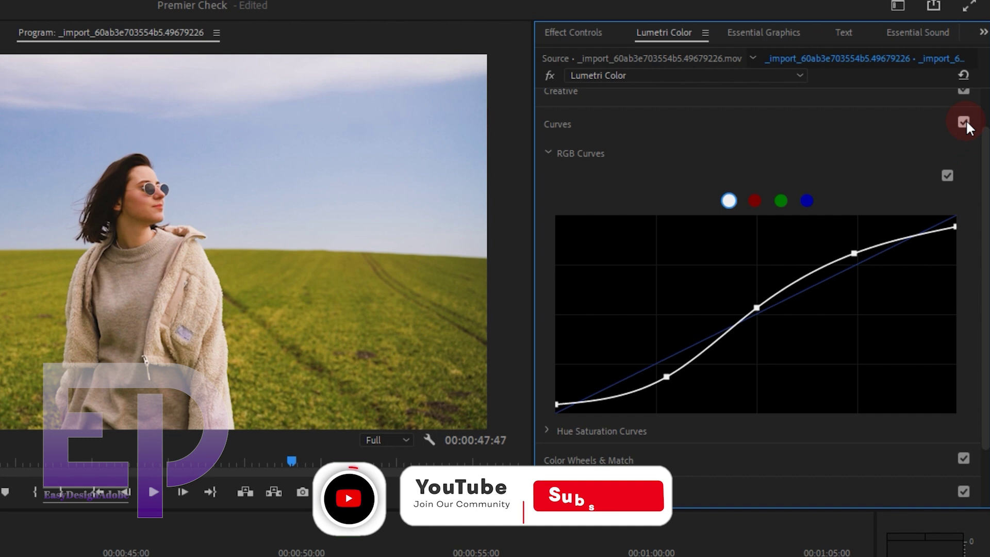
{"action": "left_click", "coordinate": [963, 122]}
{"action": "left_click", "coordinate": [963, 122]}
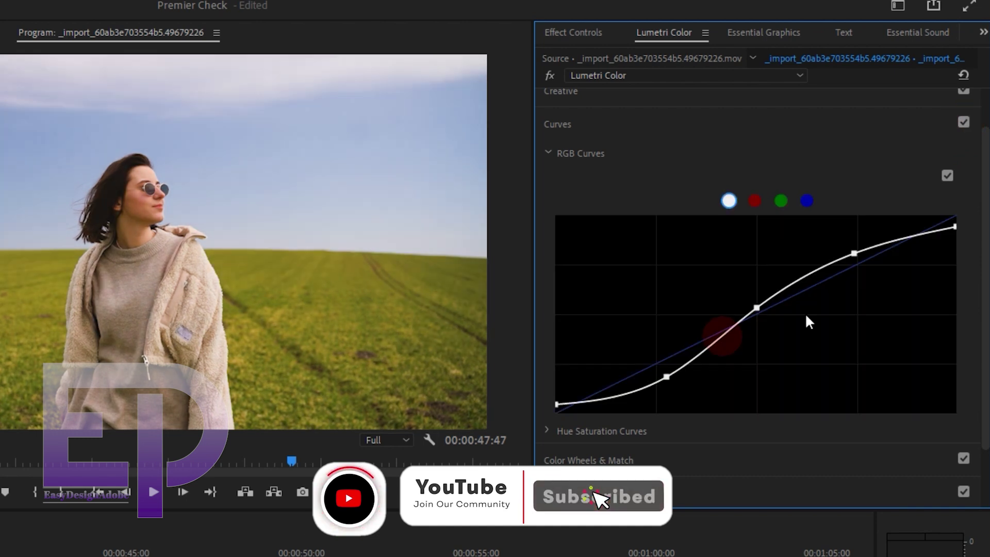
- Set the clip's Basic Correction temperature to about 5.6 and collapse that section
{"action": "left_click_drag", "start_coordinate": [861, 195], "coordinate": [866, 196]}
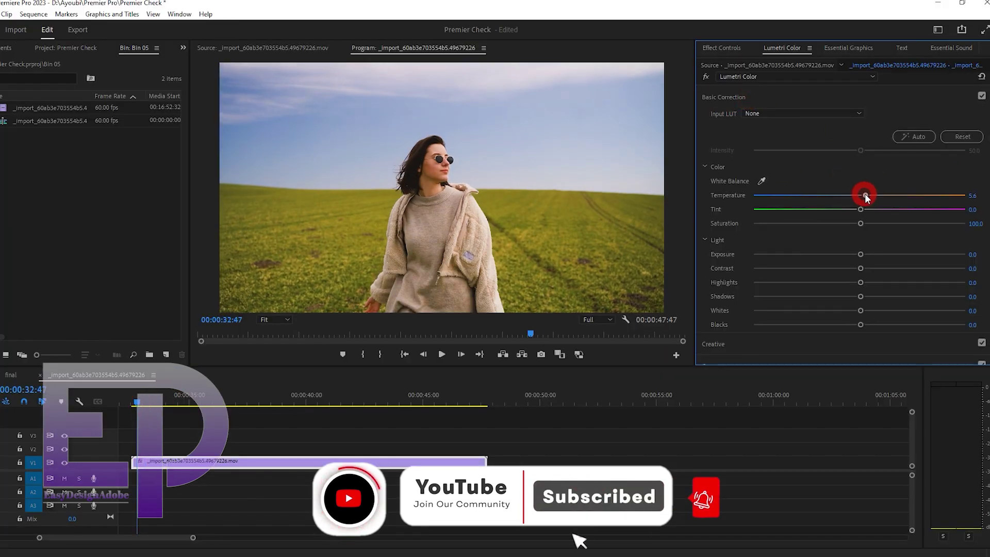
{"action": "left_click", "coordinate": [723, 97]}
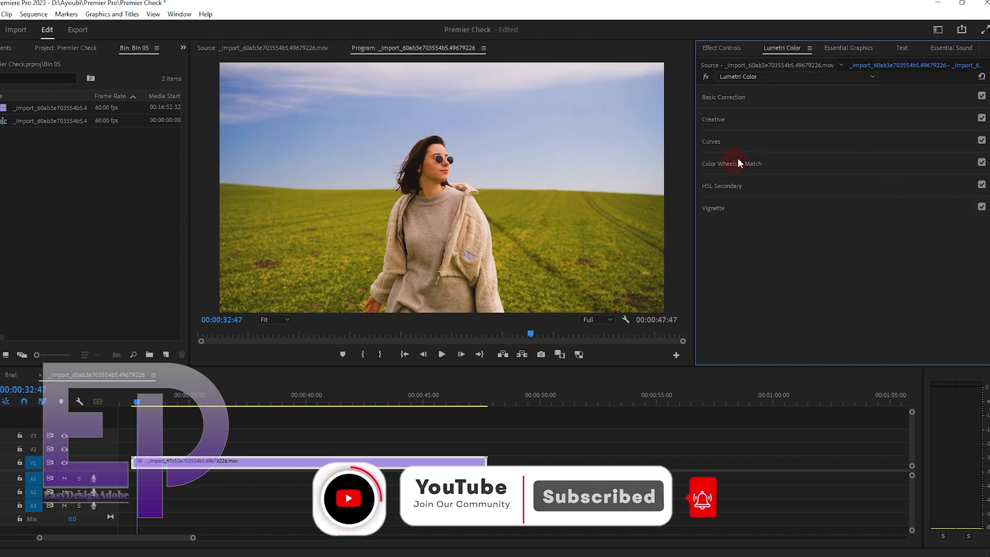
- On the red RGB curve, slightly lower the white point and raise the black point
{"action": "left_click", "coordinate": [717, 142]}
{"action": "left_click", "coordinate": [842, 193]}
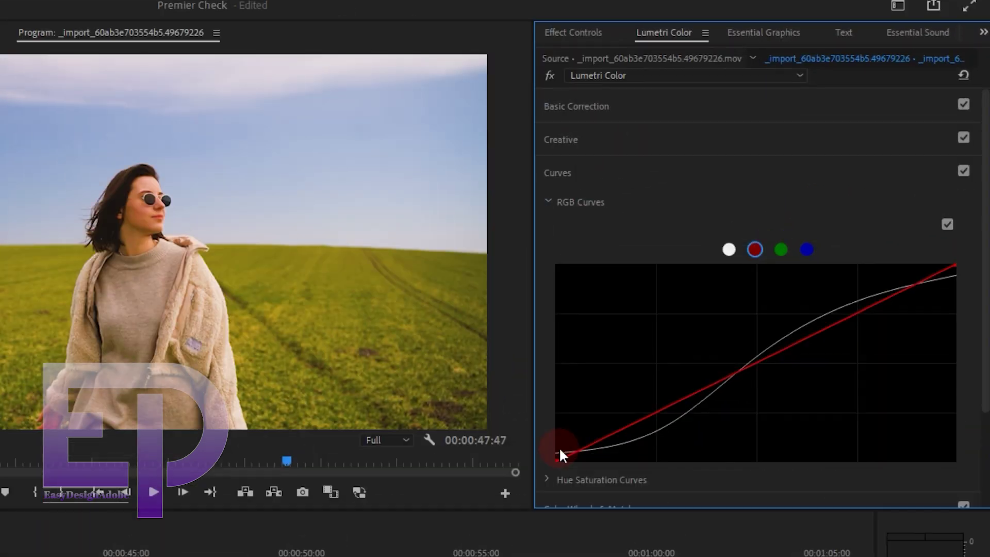
{"action": "left_click_drag", "start_coordinate": [955, 266], "coordinate": [966, 274]}
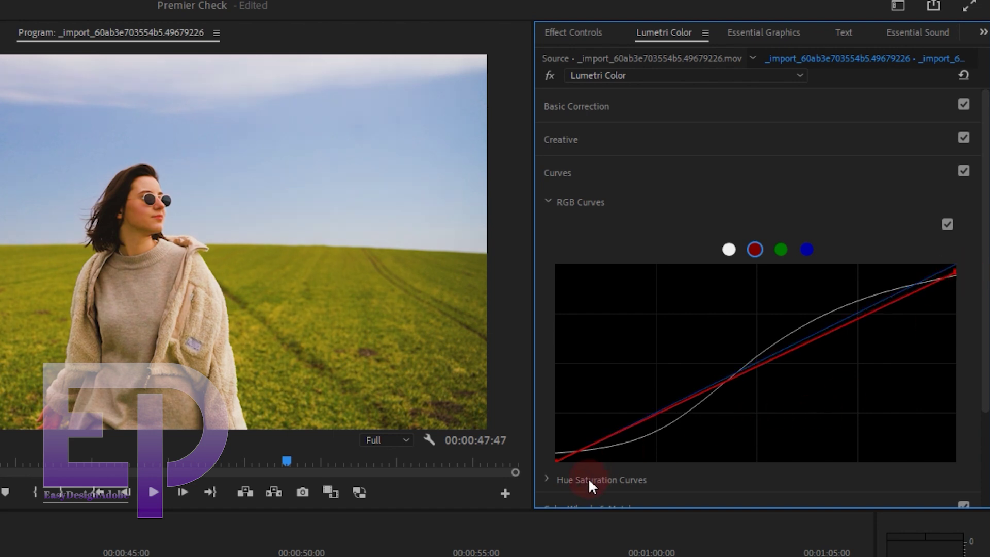
{"action": "left_click_drag", "start_coordinate": [557, 460], "coordinate": [551, 458]}
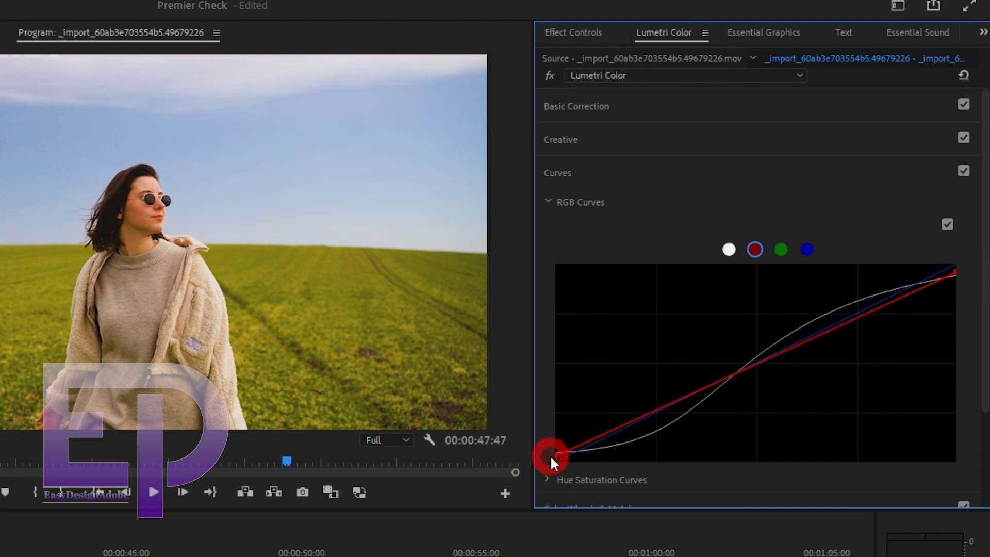
- On the blue RGB curve, lower the white point and slightly raise the black point, keeping the green curve straight
{"action": "left_click", "coordinate": [780, 250]}
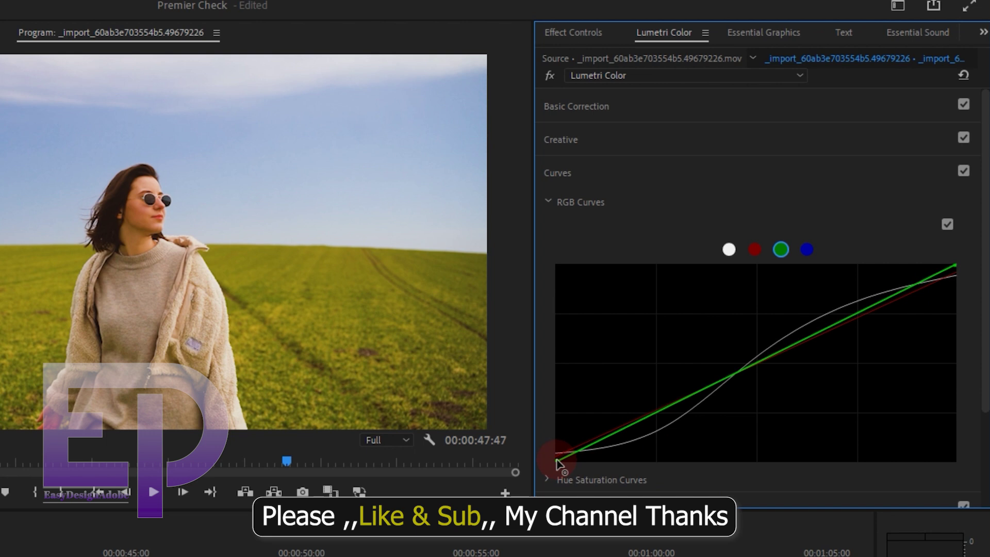
{"action": "left_click", "coordinate": [806, 250]}
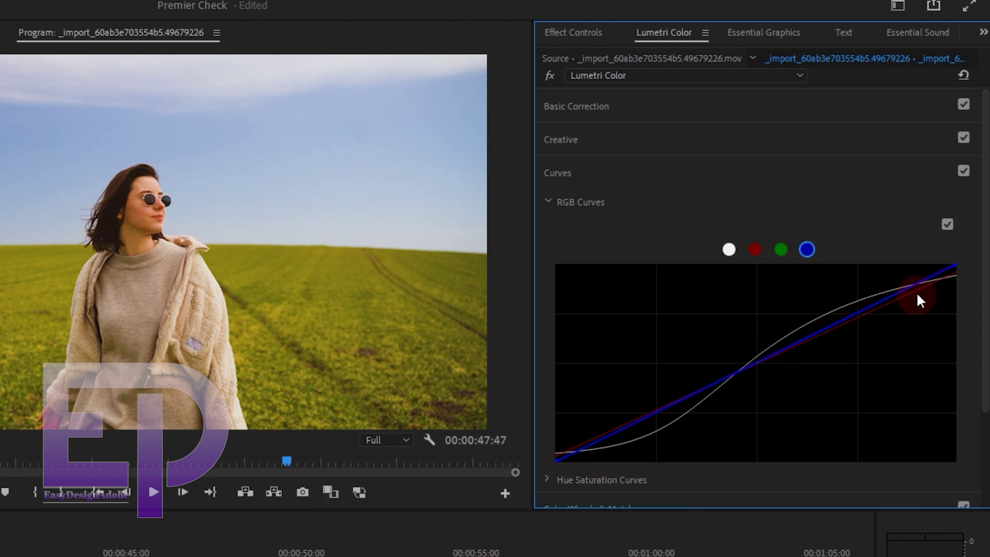
{"action": "left_click_drag", "start_coordinate": [952, 269], "coordinate": [966, 292]}
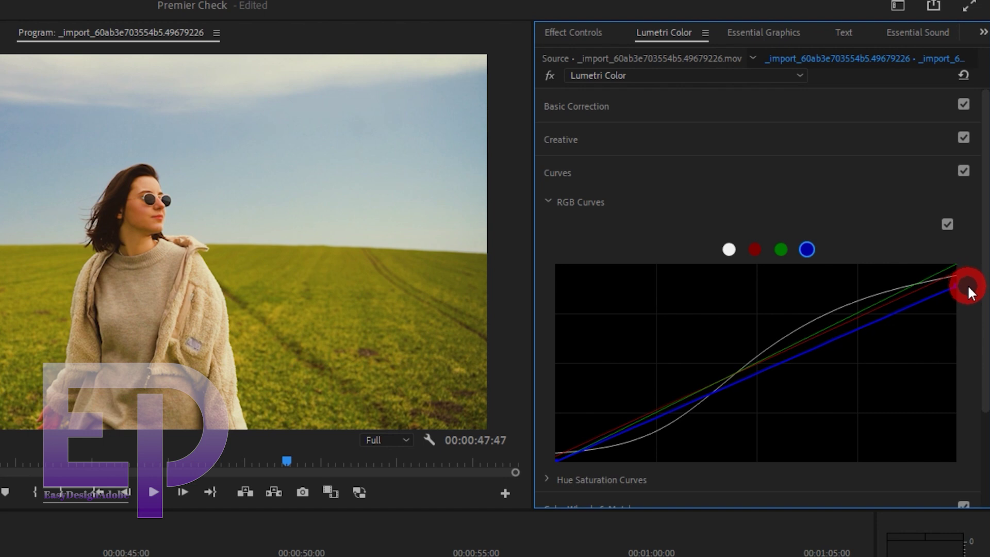
{"action": "left_click_drag", "start_coordinate": [556, 462], "coordinate": [548, 461]}
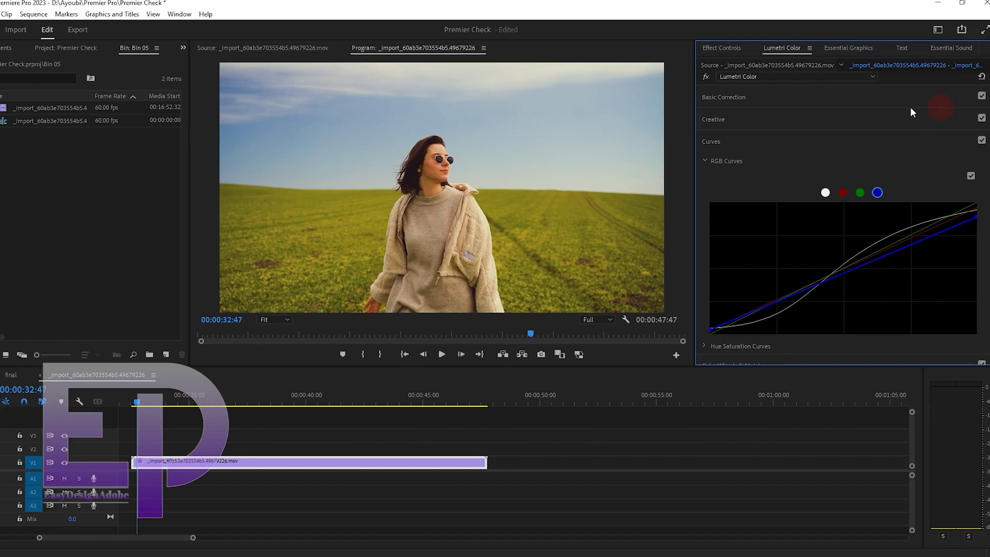
- Bypass and re-enable the whole Lumetri Color effect to compare the grade with the original clip
{"action": "left_click", "coordinate": [549, 76]}
{"action": "left_click", "coordinate": [706, 77]}
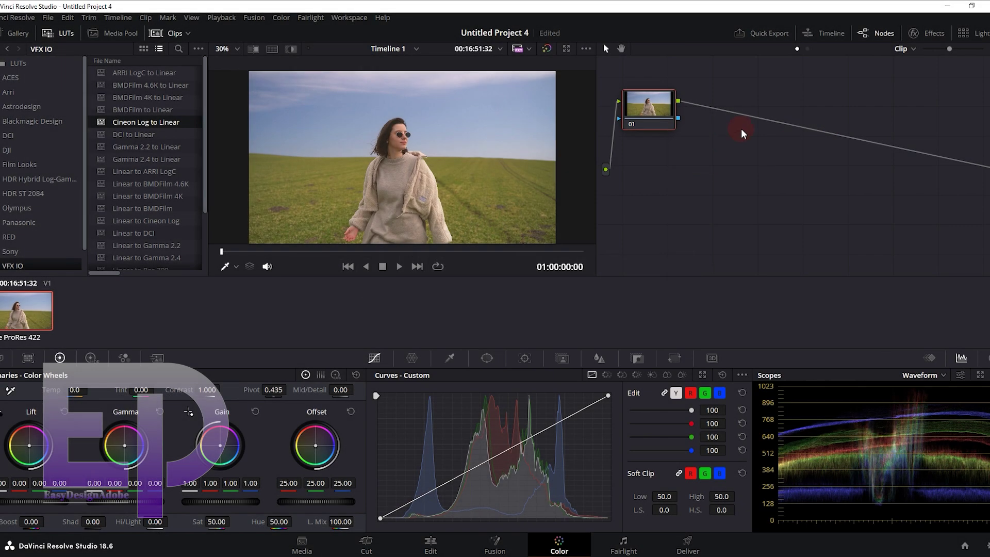
- Add a second node to the clip's node graph and insert it on the connection after node 01
{"action": "right_click", "coordinate": [726, 142]}
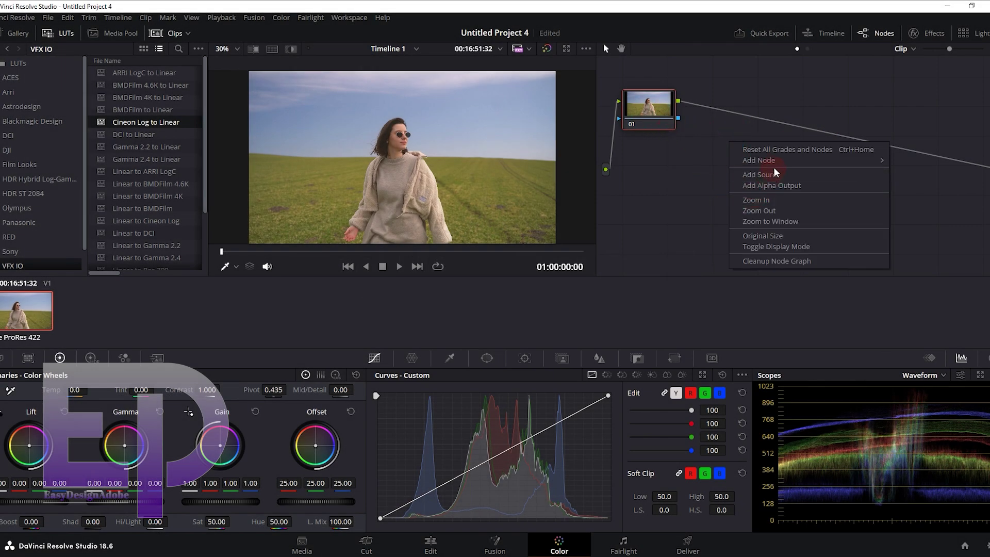
{"action": "mouse_move", "coordinate": [757, 160]}
{"action": "left_click", "coordinate": [934, 162]}
{"action": "left_click_drag", "start_coordinate": [728, 150], "coordinate": [730, 121]}
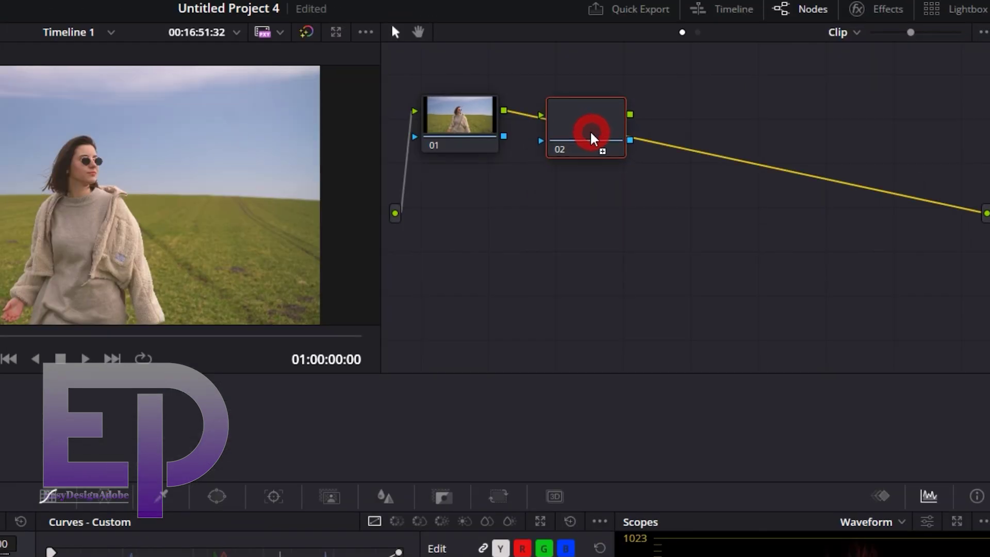
- Apply the Color Space Transform effect from Resolve FX Color to node 02
{"action": "left_click", "coordinate": [853, 22]}
{"action": "scroll", "coordinate": [834, 232], "scroll_direction": "down", "scroll_amount": 3}
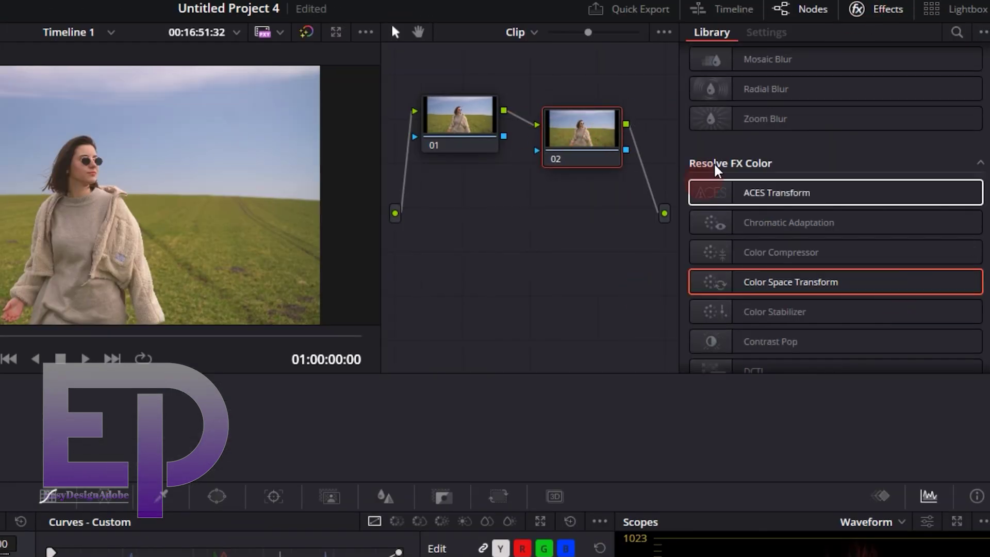
{"action": "left_click_drag", "start_coordinate": [845, 285], "coordinate": [588, 130]}
- Set the transform's input color space to Blackmagic Design 4K Film Gen 3 and its input gamma to a Blackmagic Film Gen 4 option
{"action": "left_click", "coordinate": [861, 103]}
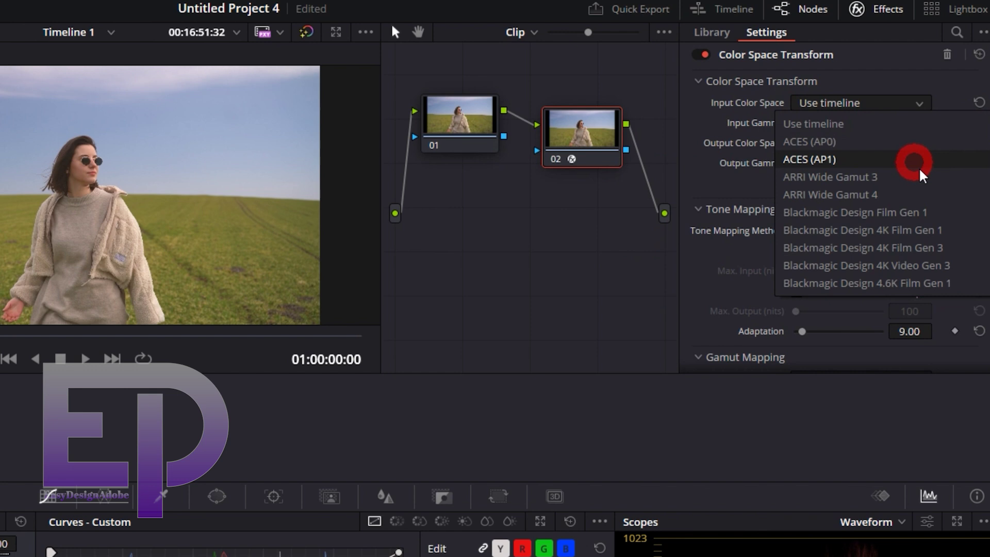
{"action": "left_click", "coordinate": [923, 249]}
{"action": "left_click", "coordinate": [845, 124]}
{"action": "scroll", "coordinate": [884, 247], "scroll_direction": "down", "scroll_amount": 5}
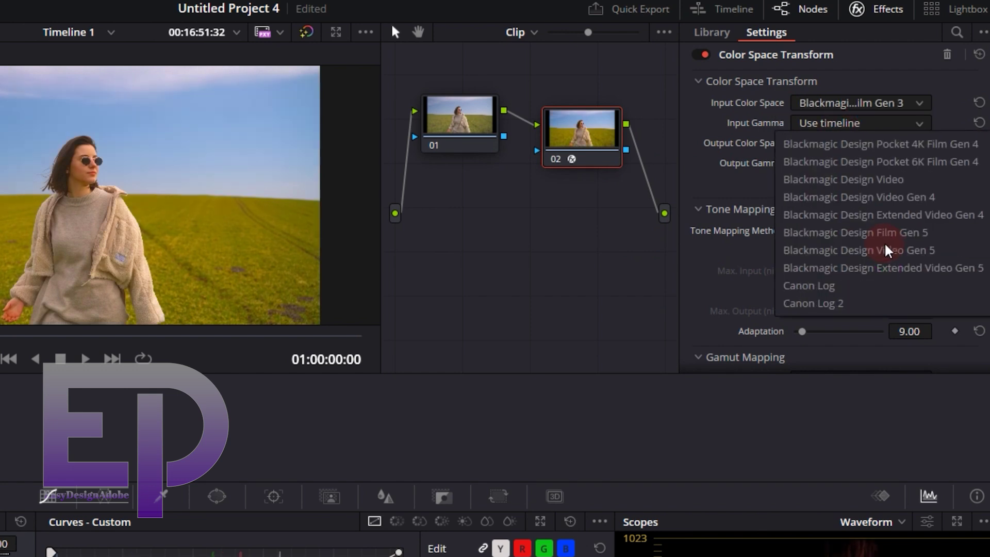
{"action": "left_click", "coordinate": [868, 194]}
- Set the Color Space Transform's output color space to Rec.709
{"action": "left_click", "coordinate": [845, 143]}
{"action": "scroll", "coordinate": [861, 258], "scroll_direction": "down", "scroll_amount": 10}
{"action": "left_click", "coordinate": [850, 249]}
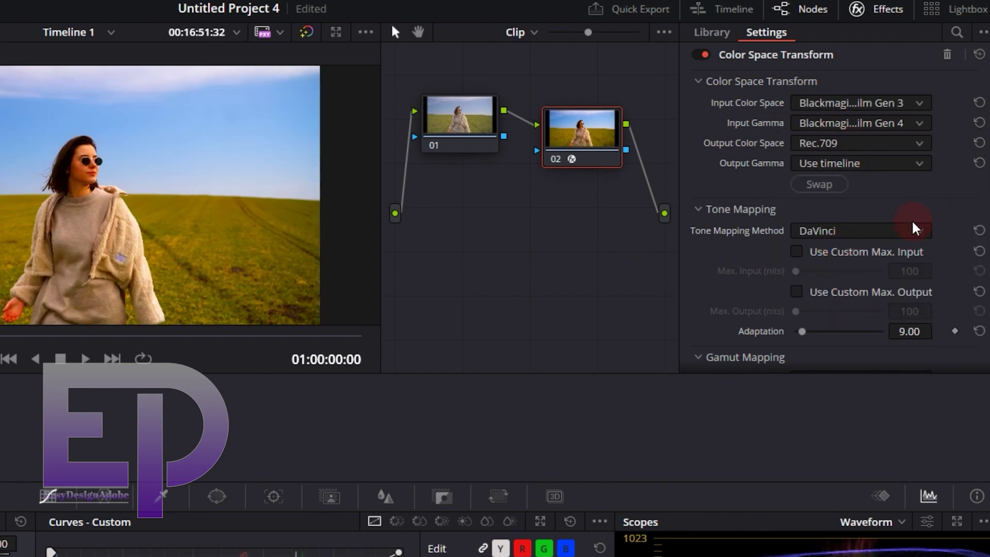
- Try Cineon Film Log as the output gamma and return it to Use timeline
{"action": "left_click", "coordinate": [850, 163]}
{"action": "scroll", "coordinate": [910, 239], "scroll_direction": "down", "scroll_amount": 5}
{"action": "left_click", "coordinate": [902, 274]}
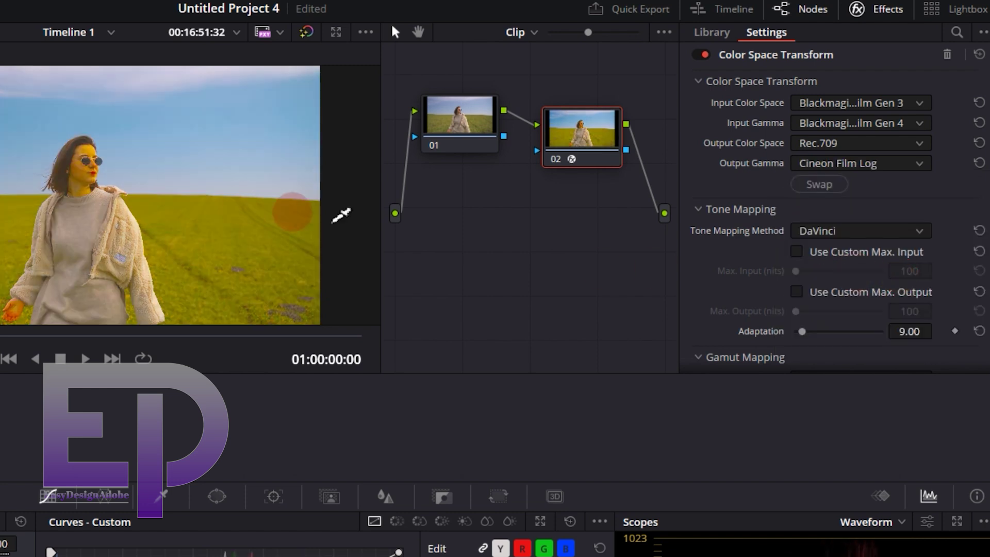
{"action": "left_click", "coordinate": [846, 186]}
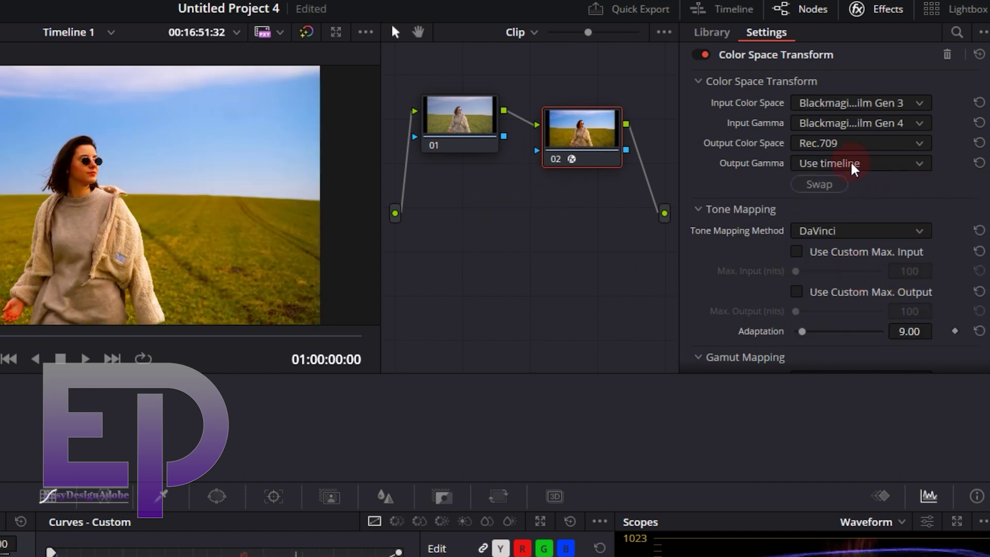
- Try several other output gammas in the Color Space Transform, including a Blackmagic Film Gen 4 option and Panasonic V-Log
{"action": "left_click", "coordinate": [852, 163]}
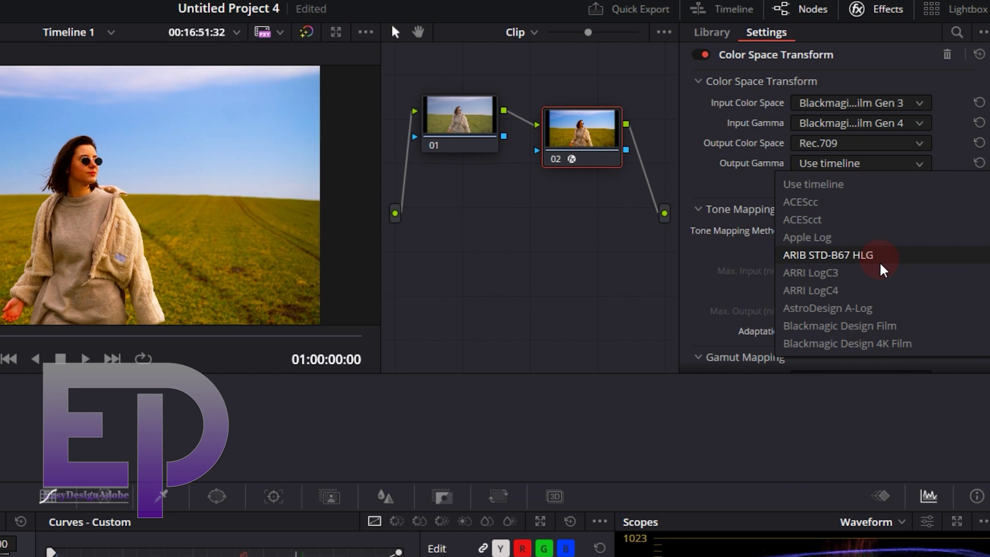
{"action": "left_click", "coordinate": [872, 309]}
{"action": "left_click", "coordinate": [858, 163]}
{"action": "scroll", "coordinate": [857, 321], "scroll_direction": "down", "scroll_amount": 2}
{"action": "left_click", "coordinate": [860, 273]}
{"action": "left_click", "coordinate": [851, 163]}
{"action": "scroll", "coordinate": [868, 265], "scroll_direction": "down", "scroll_amount": 4}
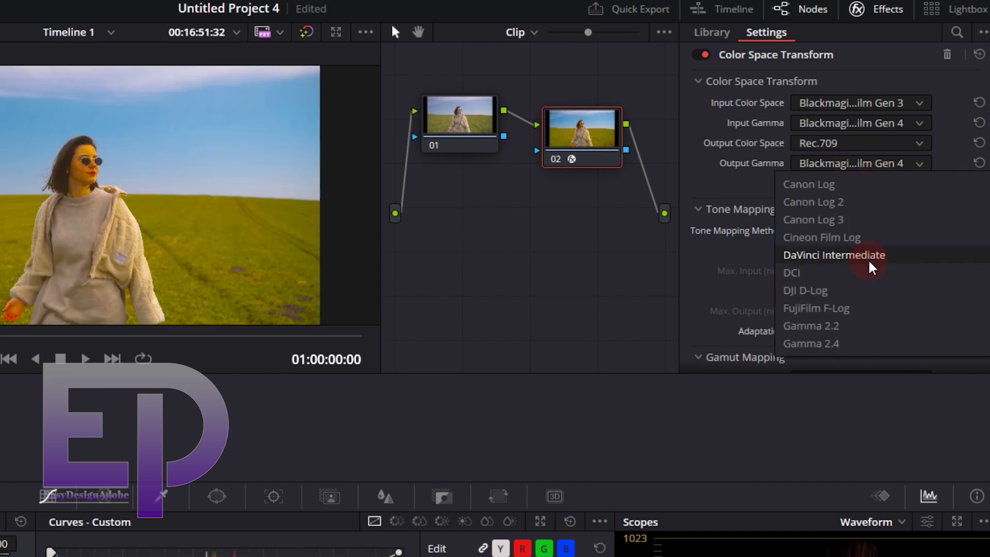
{"action": "left_click", "coordinate": [868, 264]}
{"action": "left_click", "coordinate": [848, 163]}
{"action": "scroll", "coordinate": [845, 255], "scroll_direction": "down", "scroll_amount": 4}
{"action": "left_click", "coordinate": [825, 237]}
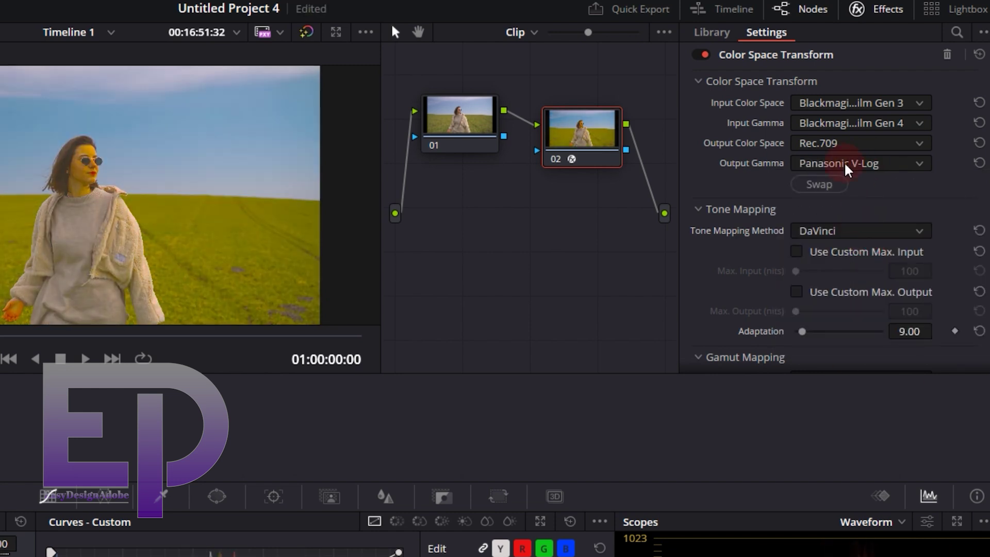
- Set the transform's output gamma to Canon Log 3 and close the effect settings
{"action": "left_click", "coordinate": [853, 163]}
{"action": "scroll", "coordinate": [866, 288], "scroll_direction": "up", "scroll_amount": 8}
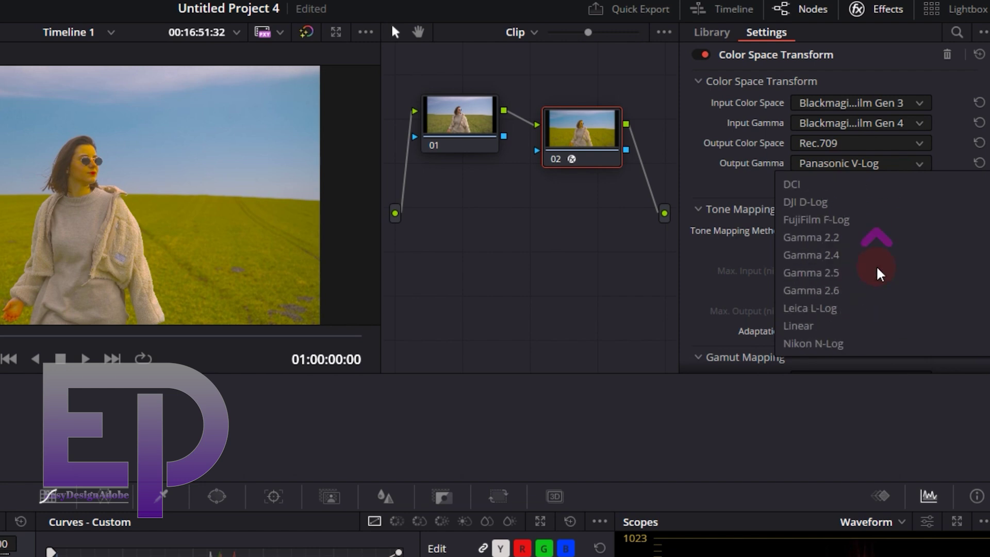
{"action": "scroll", "coordinate": [875, 278], "scroll_direction": "up", "scroll_amount": 3}
{"action": "left_click", "coordinate": [868, 289]}
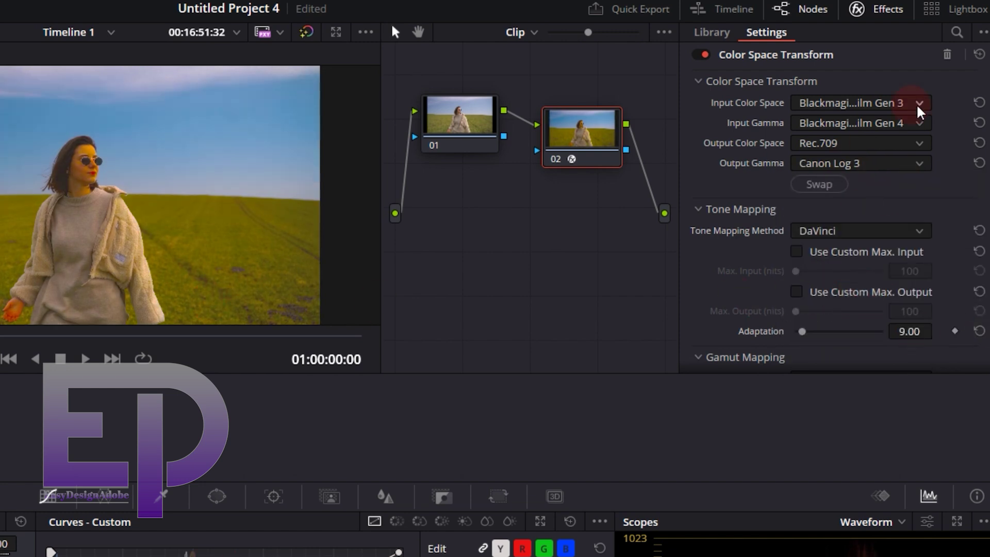
{"action": "left_click", "coordinate": [903, 15]}
- Add a third node and insert it on the connection after node 02
{"action": "right_click", "coordinate": [689, 249]}
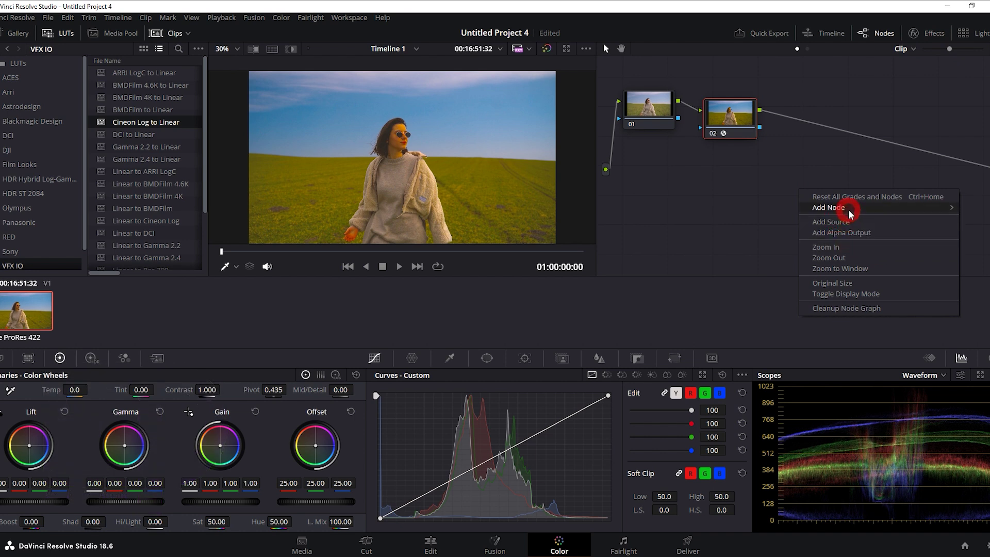
{"action": "mouse_move", "coordinate": [848, 208]}
{"action": "left_click", "coordinate": [761, 206]}
{"action": "left_click_drag", "start_coordinate": [814, 192], "coordinate": [826, 123]}
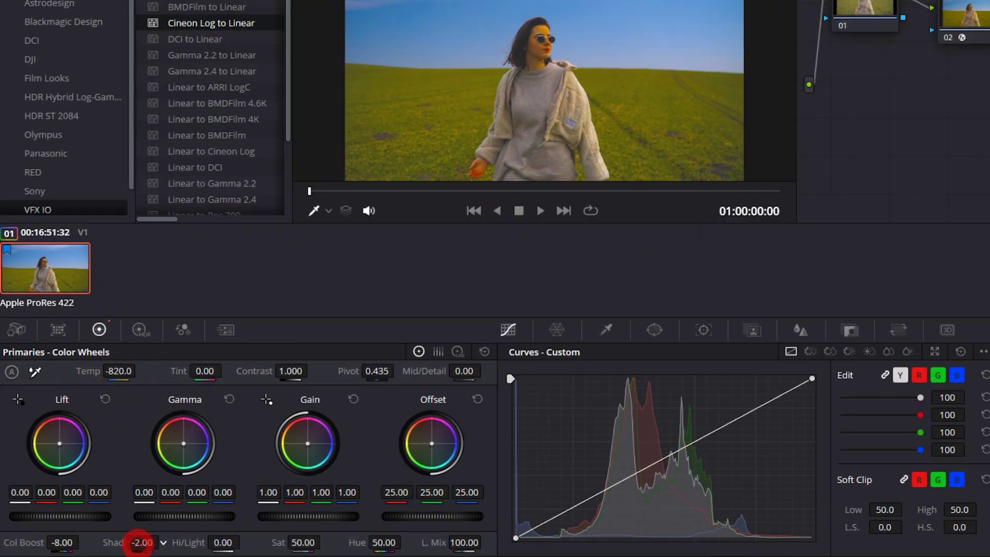
- In node 03's primaries, set tint to -33.50, contrast to 1.088, pivot to 0.500, mid/detail to 13.00 and highlights to 52.00
{"action": "left_click_drag", "start_coordinate": [283, 370], "coordinate": [299, 391]}
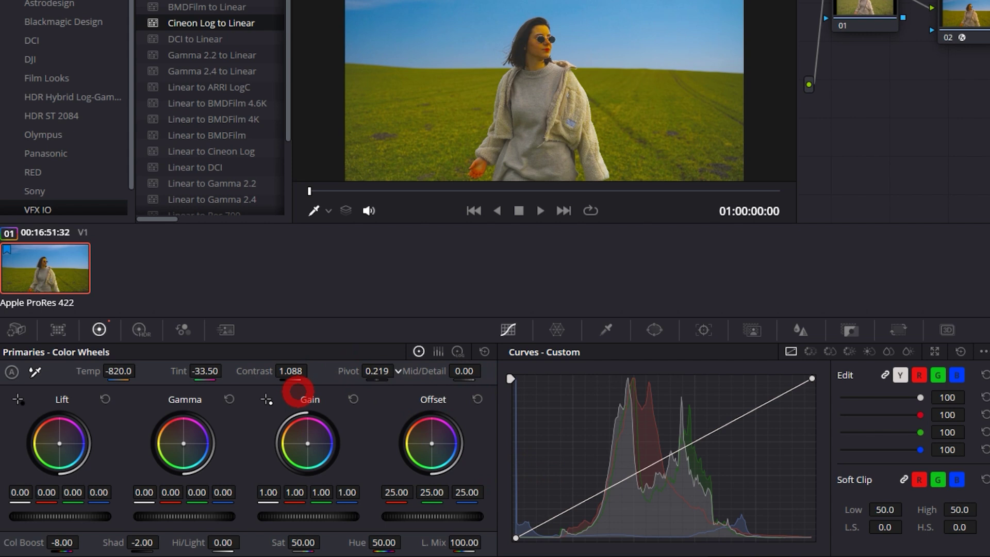
{"action": "left_click_drag", "start_coordinate": [222, 542], "coordinate": [298, 537]}
{"action": "left_click_drag", "start_coordinate": [384, 542], "coordinate": [412, 541]}
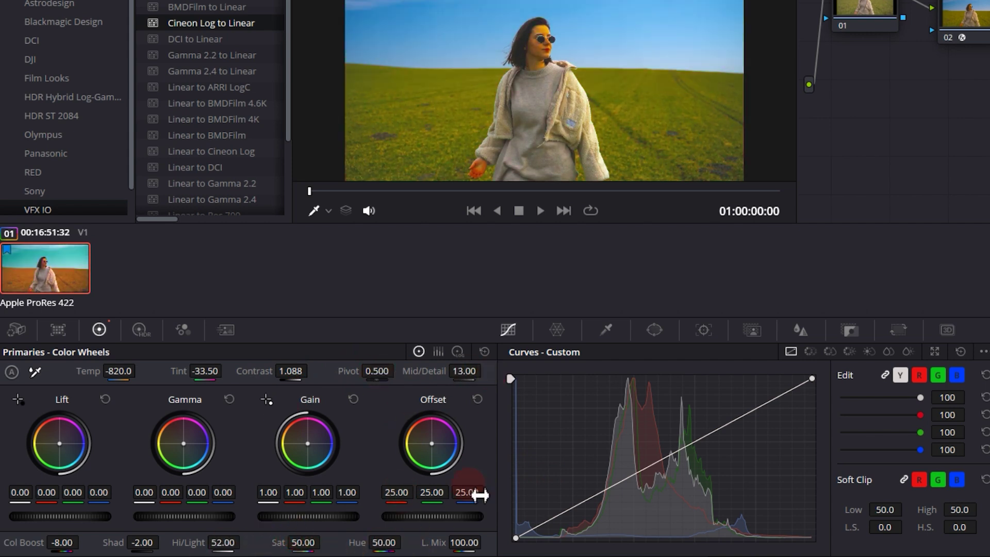
- Set the master wheels to 0.02 for Lift, -0.01 for Gamma, 0.98 for Gain and 27.95 for Offset
{"action": "left_click_drag", "start_coordinate": [77, 516], "coordinate": [667, 246]}
{"action": "left_click_drag", "start_coordinate": [186, 517], "coordinate": [192, 537]}
{"action": "left_click_drag", "start_coordinate": [284, 516], "coordinate": [298, 516]}
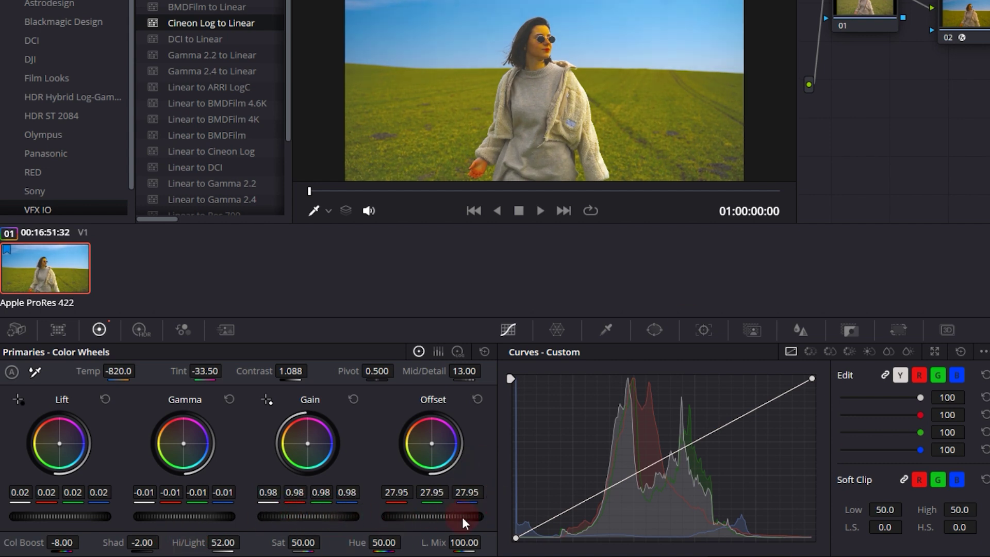
- On the red custom curve of node 03, slightly lower the white point and raise the black point
{"action": "left_click", "coordinate": [918, 374]}
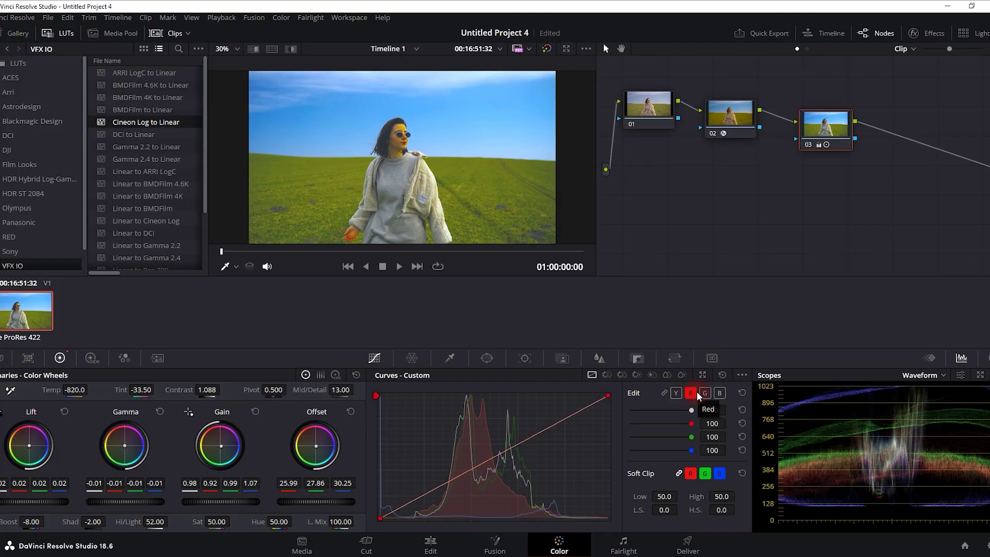
{"action": "left_click_drag", "start_coordinate": [609, 395], "coordinate": [630, 407]}
{"action": "left_click_drag", "start_coordinate": [380, 518], "coordinate": [371, 505]}
- On the green custom curve, shift the white point slightly inward and move the black point inward along the base
{"action": "left_click", "coordinate": [705, 393]}
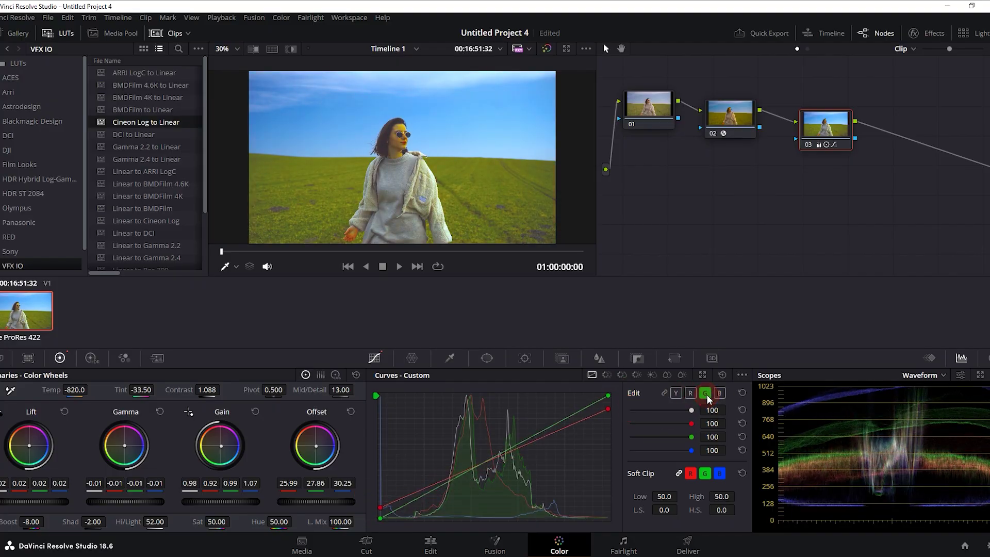
{"action": "left_click_drag", "start_coordinate": [608, 395], "coordinate": [606, 368]}
{"action": "mouse_move", "coordinate": [380, 518]}
{"action": "left_mouse_down"}
{"action": "mouse_move", "coordinate": [404, 524]}
{"action": "mouse_move", "coordinate": [393, 525]}
{"action": "left_mouse_up"}
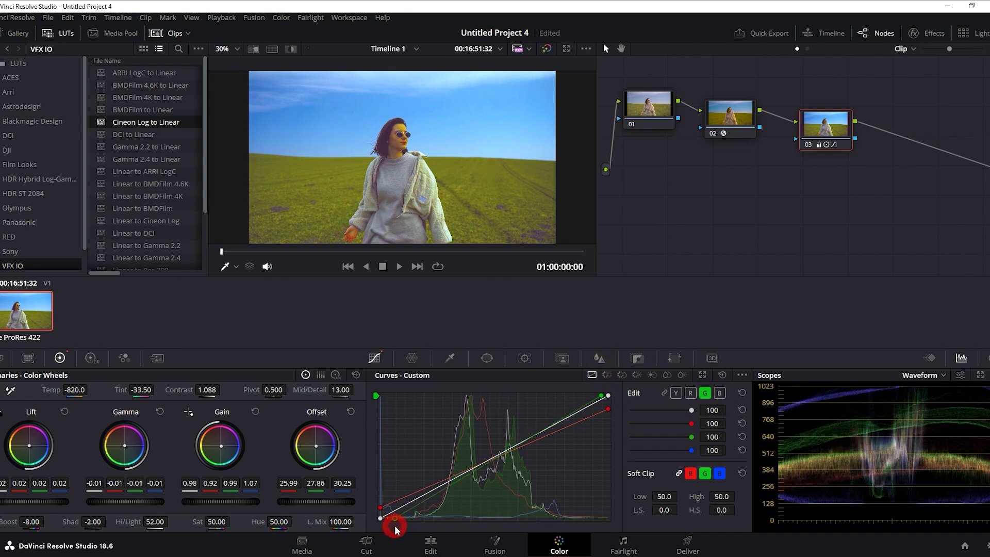
- On the blue custom curve, lower the white point and raise the black point
{"action": "left_click", "coordinate": [719, 393]}
{"action": "left_click_drag", "start_coordinate": [608, 396], "coordinate": [624, 416]}
{"action": "left_click_drag", "start_coordinate": [380, 518], "coordinate": [359, 507]}
{"action": "left_click_drag", "start_coordinate": [15, 527], "coordinate": [62, 523]}
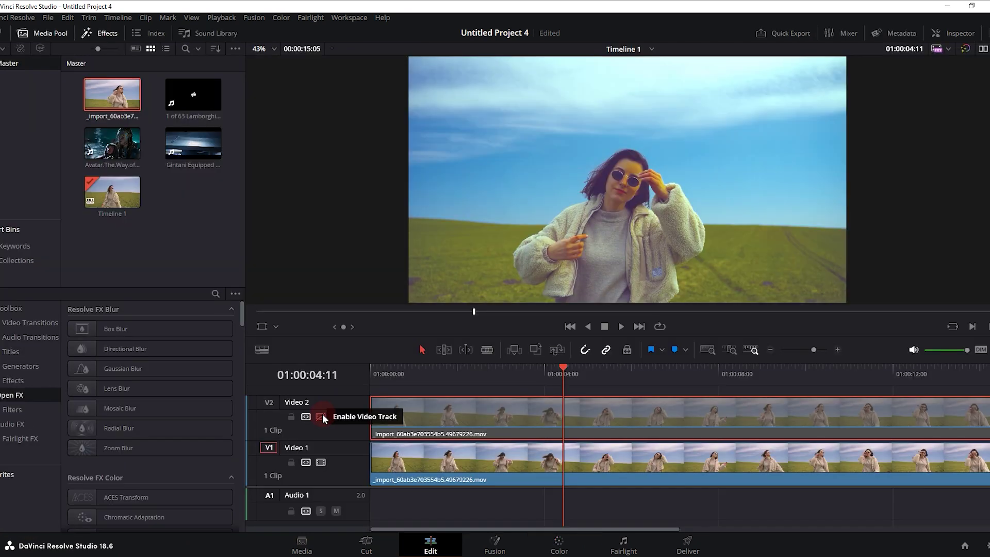
- Toggle the Video 2 track's visibility in the edit timeline to compare the graded clip with the original
{"action": "left_click", "coordinate": [320, 417]}
{"action": "left_click", "coordinate": [320, 416]}
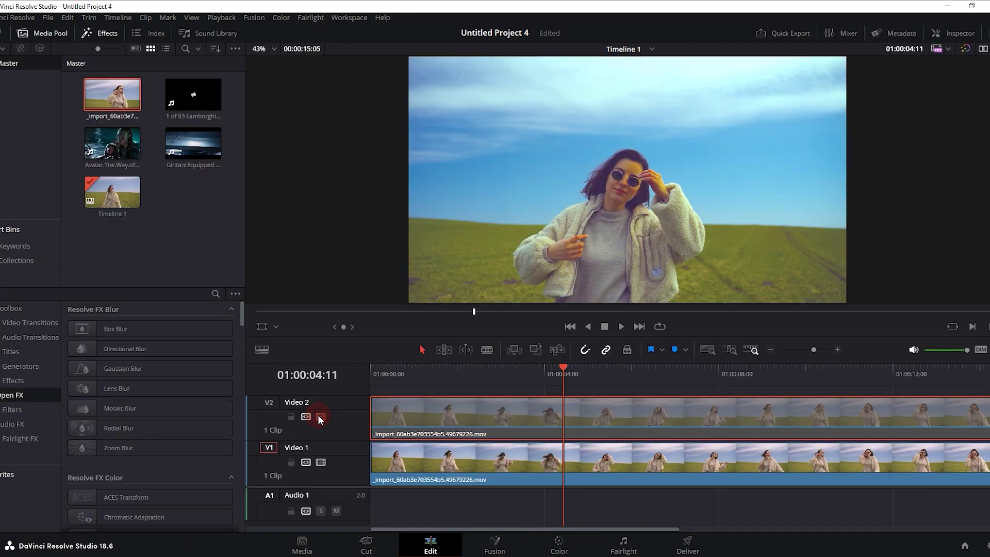